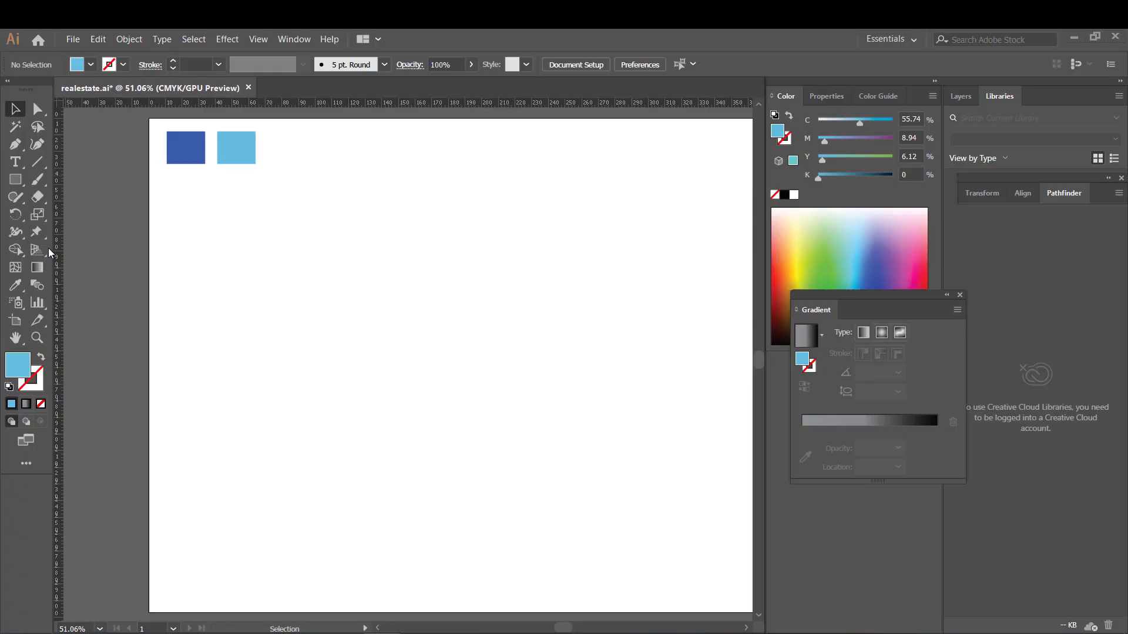
Step: Display the two-point perspective grid across the realestate.ai artboard
{"action": "left_click", "coordinate": [37, 249]}
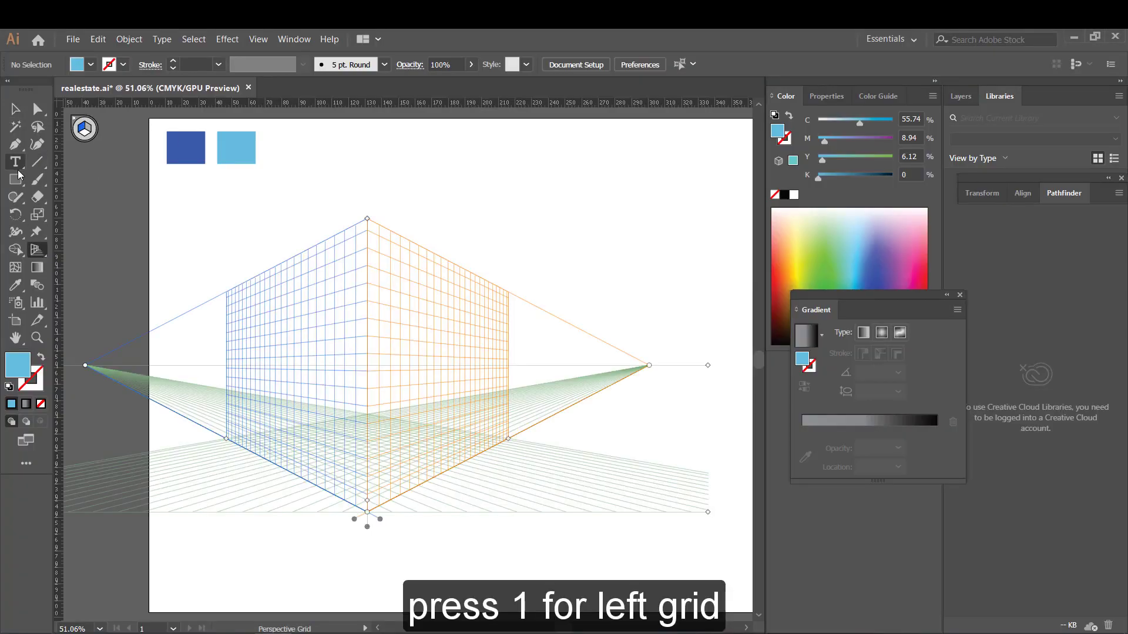
Step: Draw a light-blue left wall and a dark-blue right wall as a perspective block
{"action": "key", "text": "m"}
{"action": "mouse_move", "coordinate": [371, 251]}
{"action": "left_mouse_down"}
{"action": "mouse_move", "coordinate": [318, 336]}
{"action": "mouse_move", "coordinate": [316, 391]}
{"action": "left_mouse_up"}
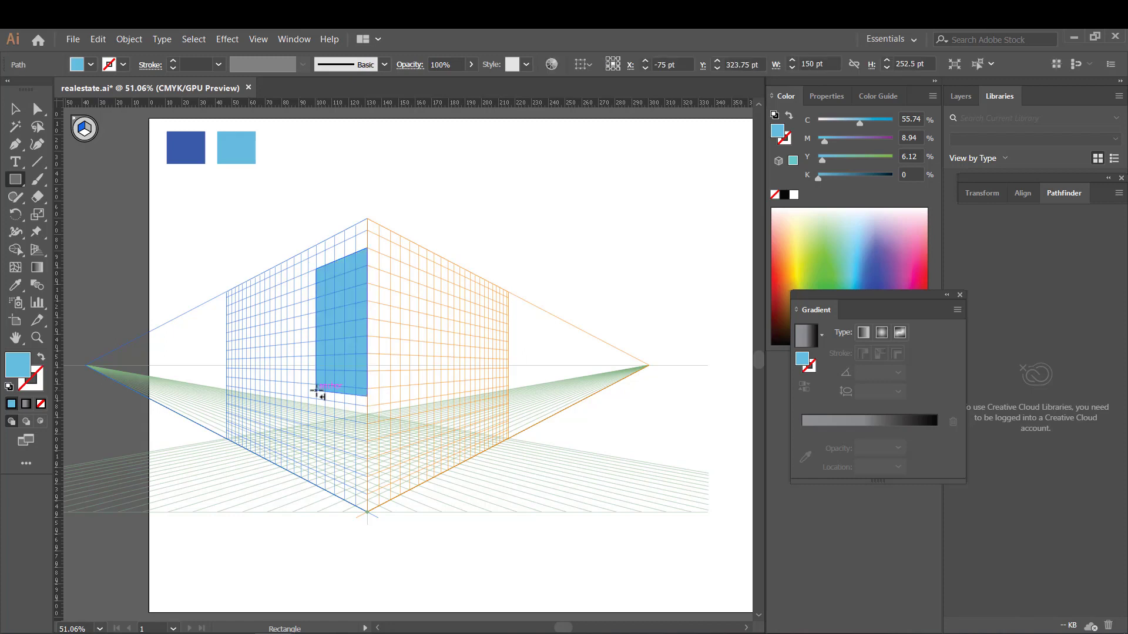
{"action": "key", "text": "3"}
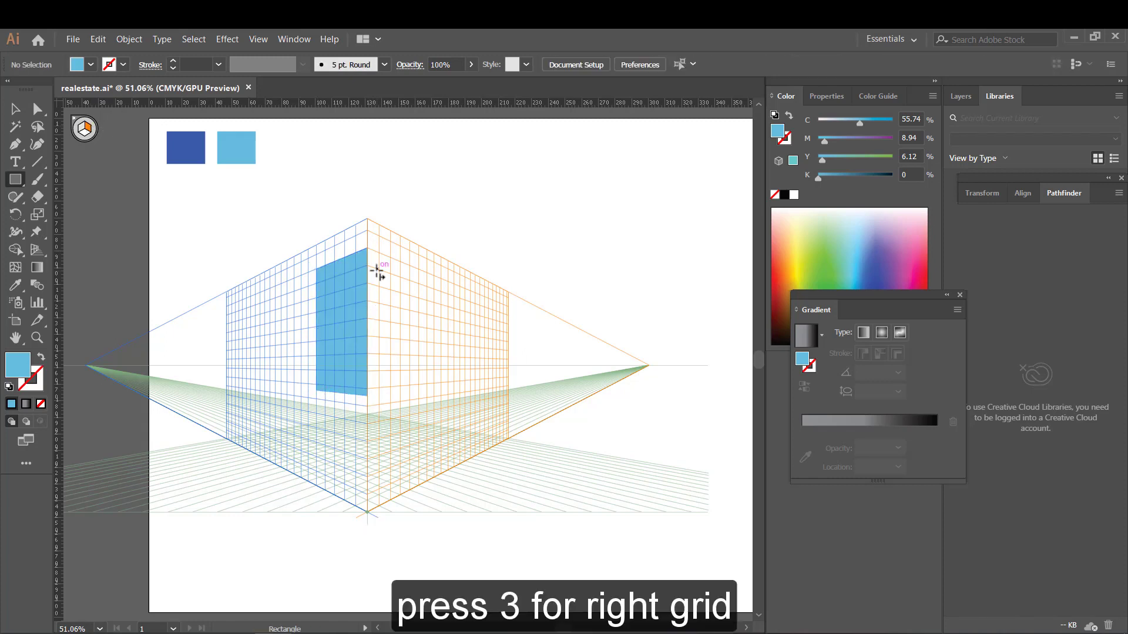
{"action": "left_click_drag", "start_coordinate": [369, 249], "coordinate": [419, 392]}
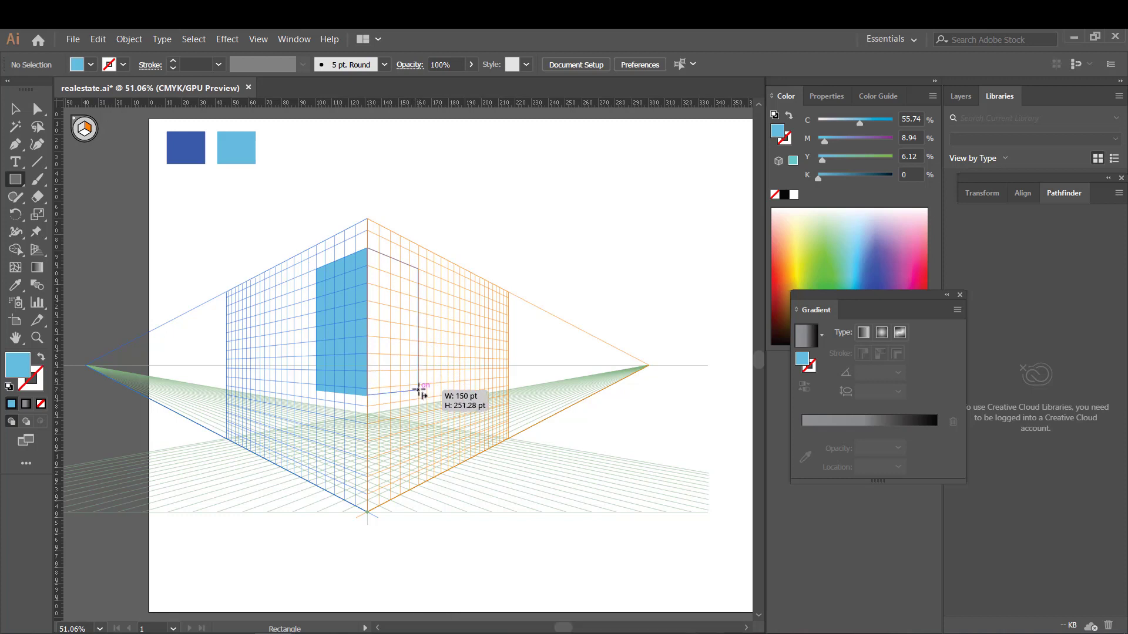
{"action": "left_click_drag", "start_coordinate": [418, 391], "coordinate": [419, 391]}
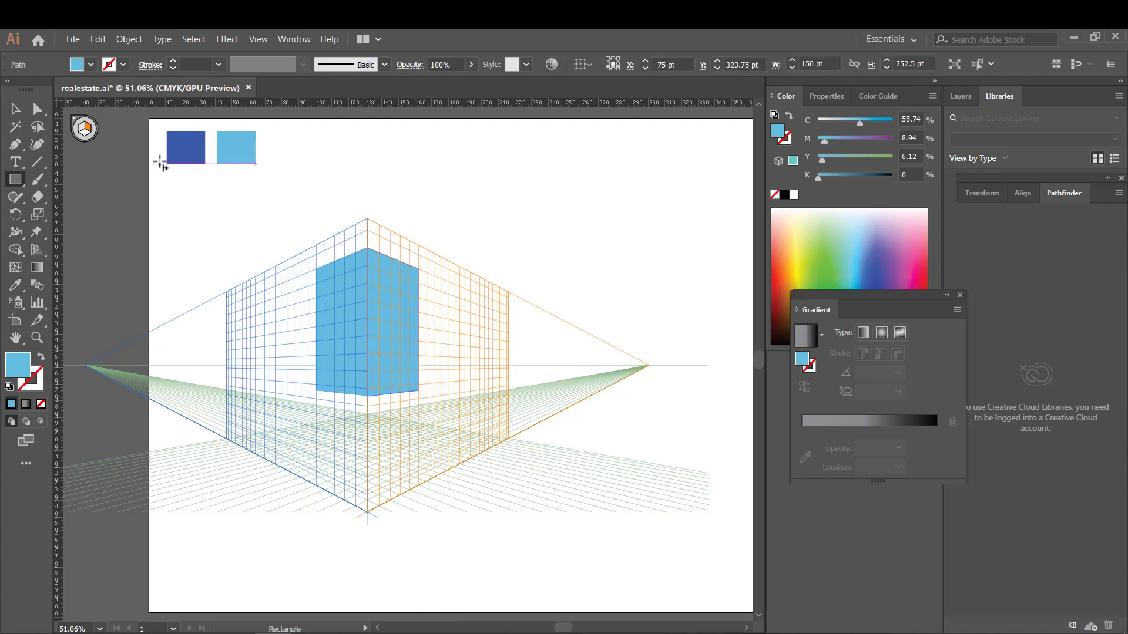
{"action": "left_click", "coordinate": [186, 148]}
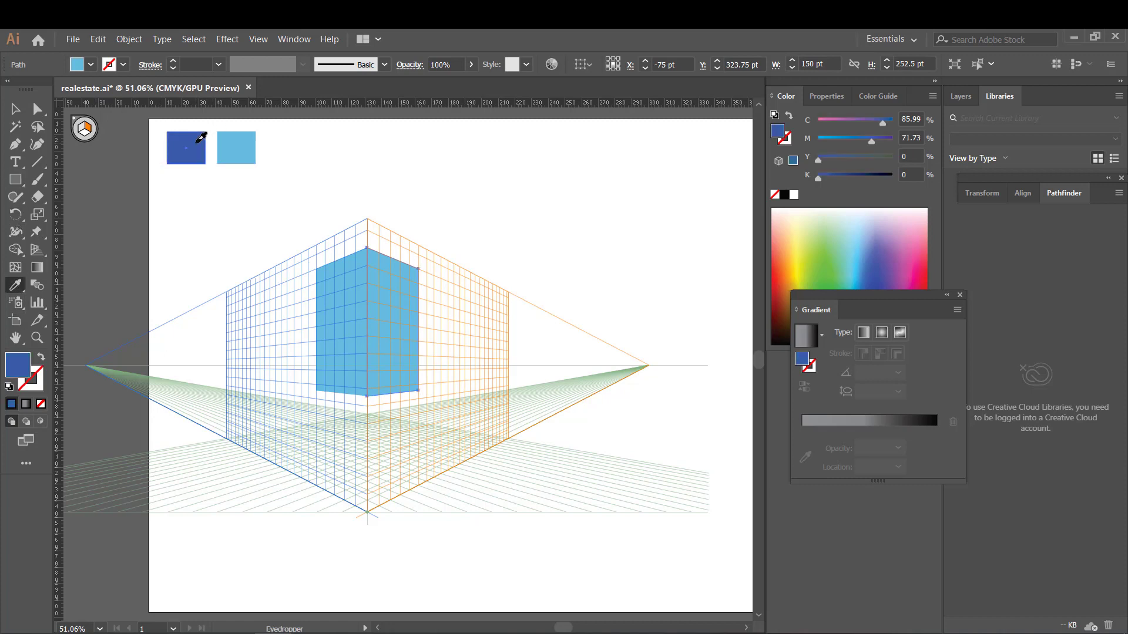
{"action": "key", "text": "ctrl+shift+a"}
Step: Draw a small dark-blue window on the left wall and copy it side by side
{"action": "key", "text": "m"}
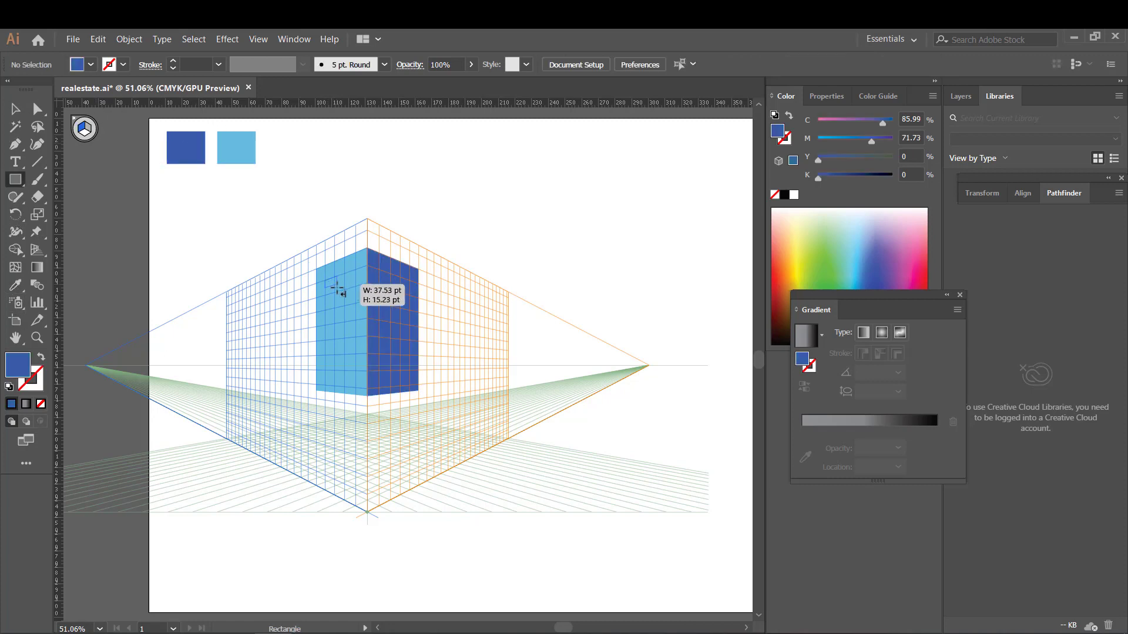
{"action": "left_click_drag", "start_coordinate": [326, 278], "coordinate": [333, 293]}
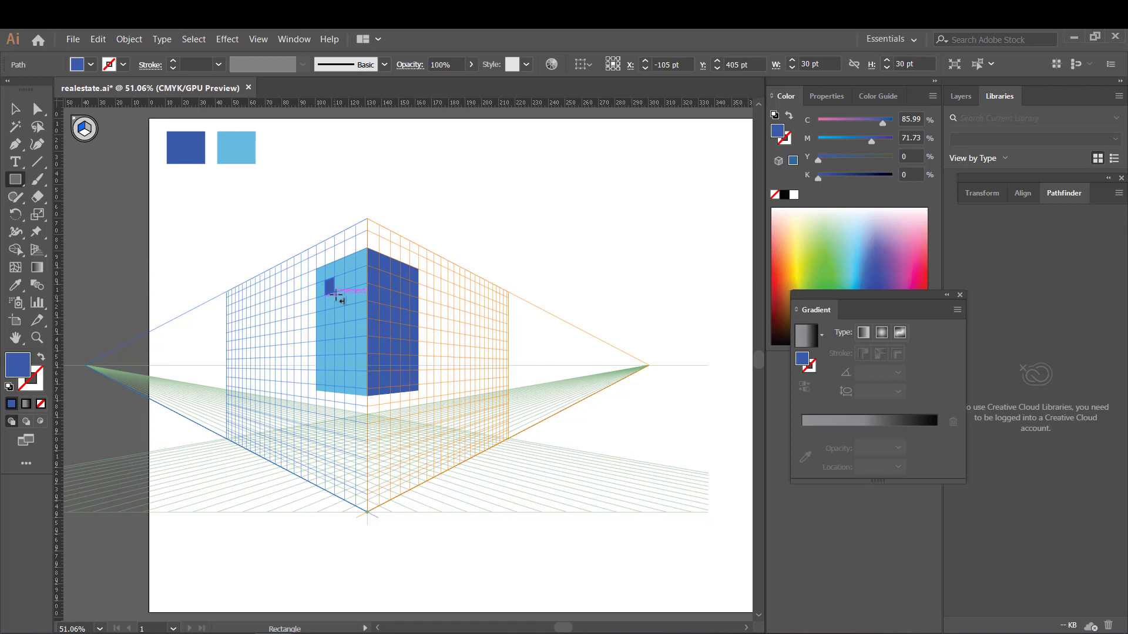
{"action": "key", "text": "ctrl+plus"}
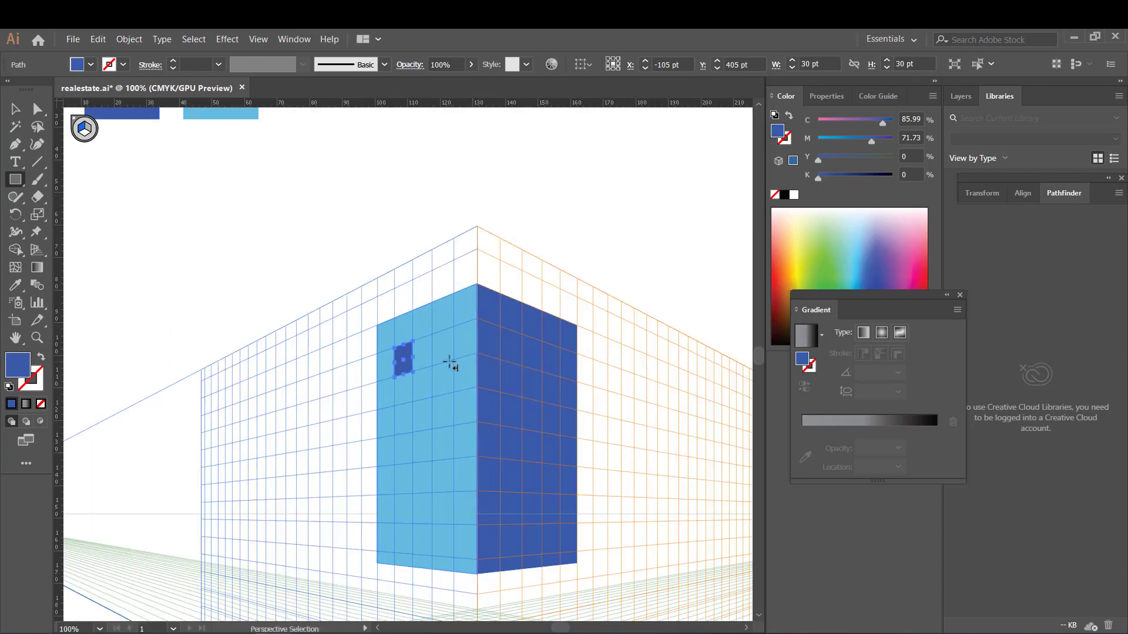
{"action": "key", "text": "Up"}
{"action": "left_click", "coordinate": [15, 109]}
{"action": "left_click", "coordinate": [411, 356]}
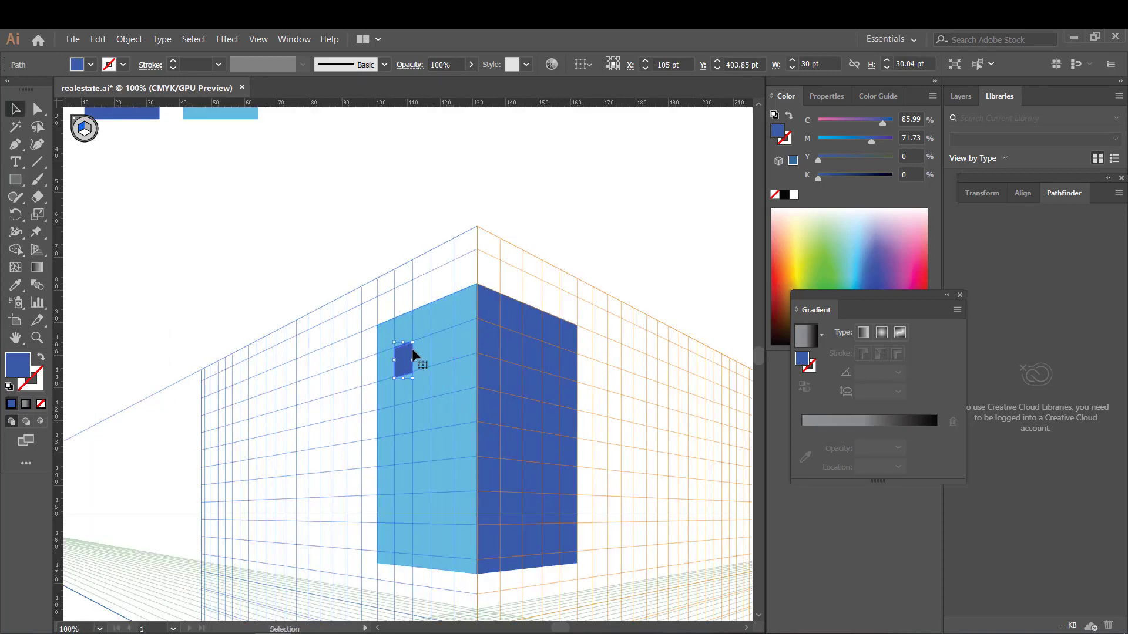
{"action": "mouse_move", "coordinate": [407, 363]}
{"action": "left_mouse_down"}
{"action": "mouse_move", "coordinate": [444, 348]}
{"action": "mouse_move", "coordinate": [399, 355]}
{"action": "mouse_move", "coordinate": [427, 361]}
{"action": "left_mouse_up"}
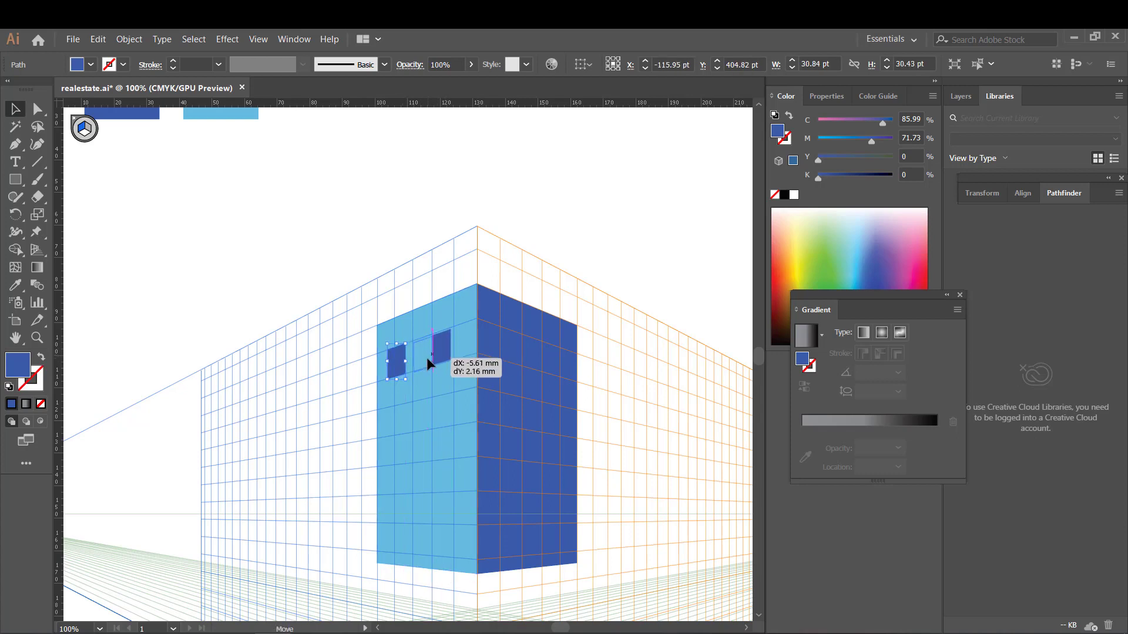
{"action": "left_click", "coordinate": [447, 350]}
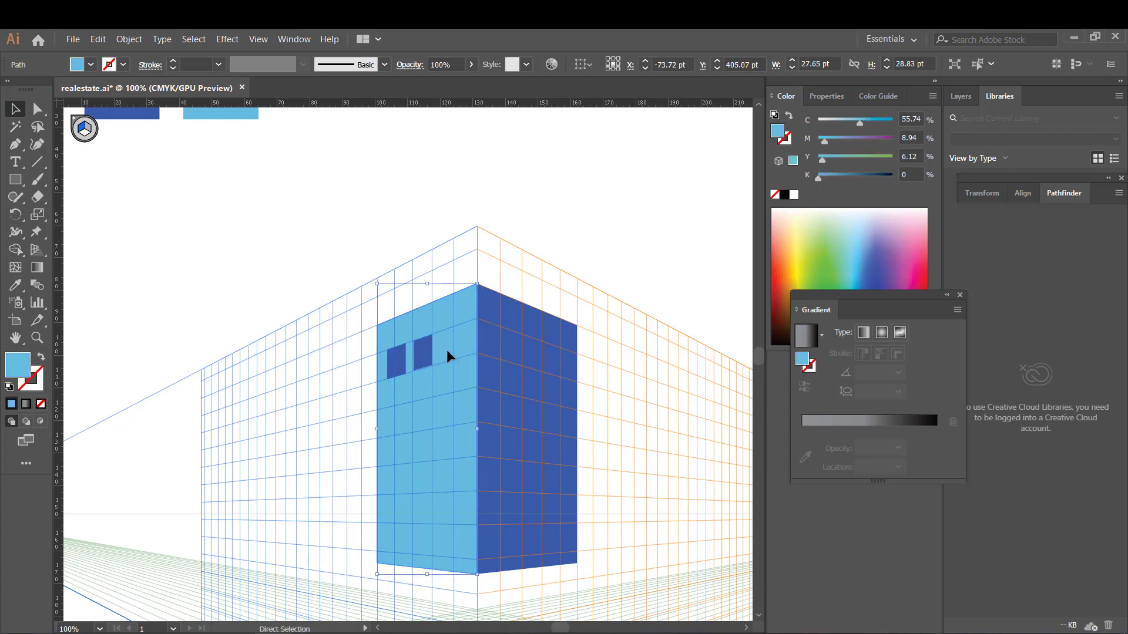
{"action": "left_click_drag", "start_coordinate": [397, 362], "coordinate": [450, 341]}
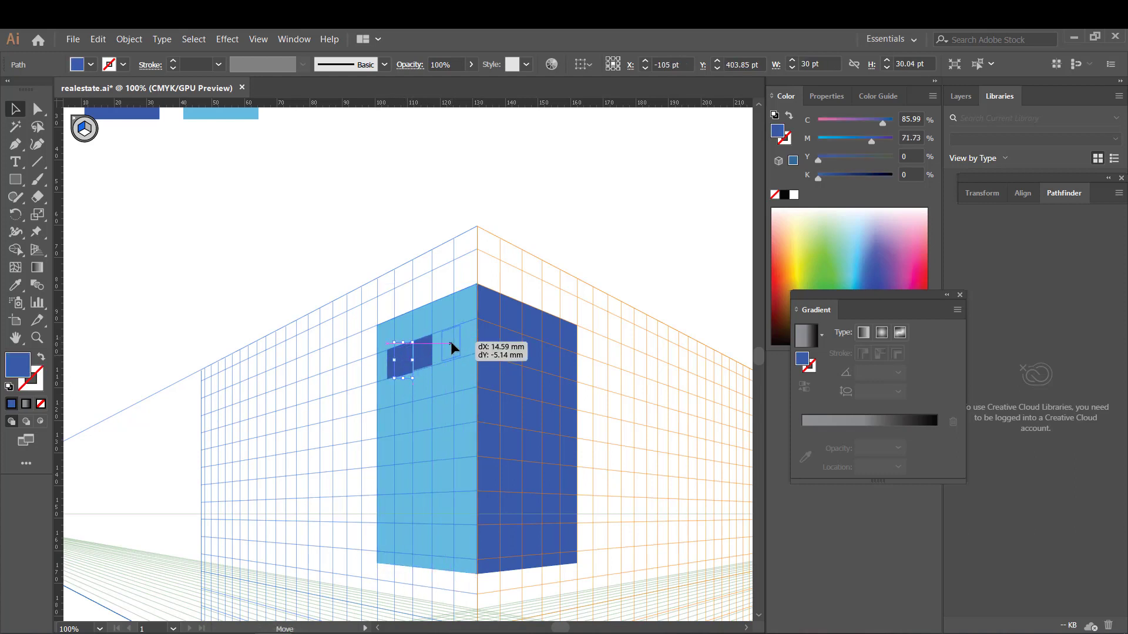
Step: Copy the window rows down to five rows, delete the extra row, and hide the grid
{"action": "key", "text": "ctrl+c"}
{"action": "key", "text": "ctrl+v"}
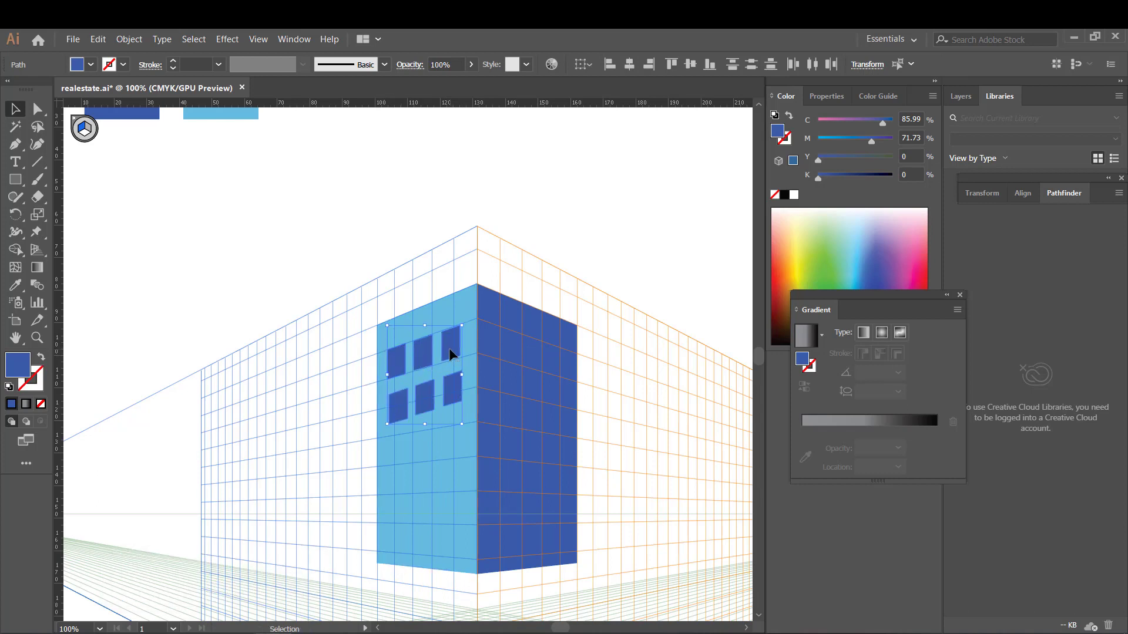
{"action": "left_click_drag", "start_coordinate": [449, 351], "coordinate": [429, 325]}
{"action": "left_click_drag", "start_coordinate": [433, 376], "coordinate": [457, 478]}
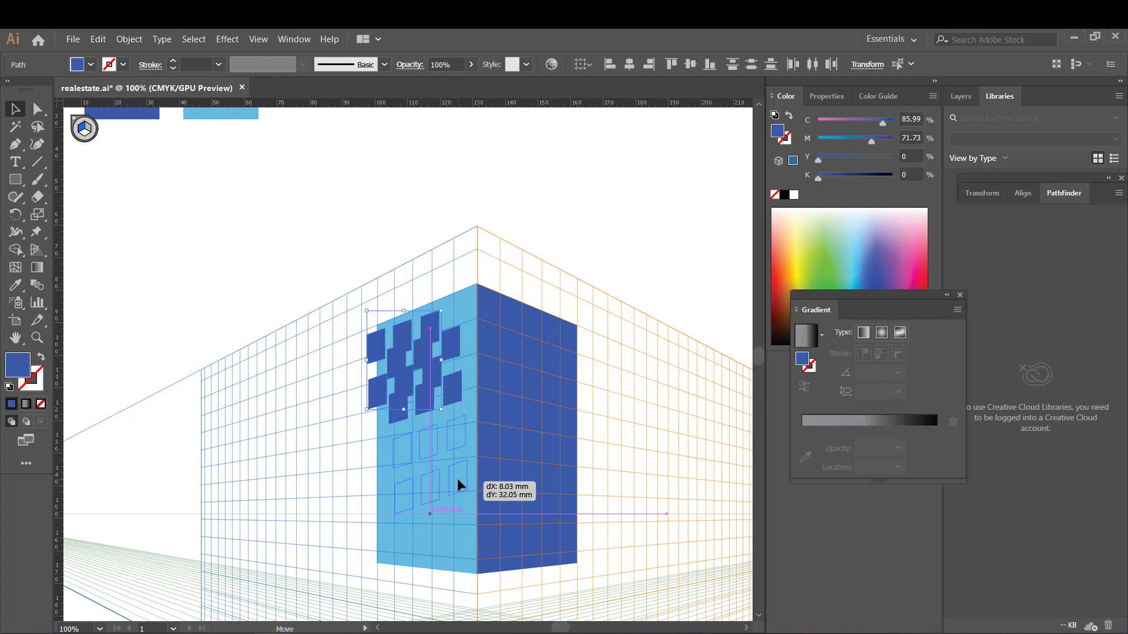
{"action": "left_click_drag", "start_coordinate": [457, 478], "coordinate": [458, 578]}
{"action": "key", "text": "Delete"}
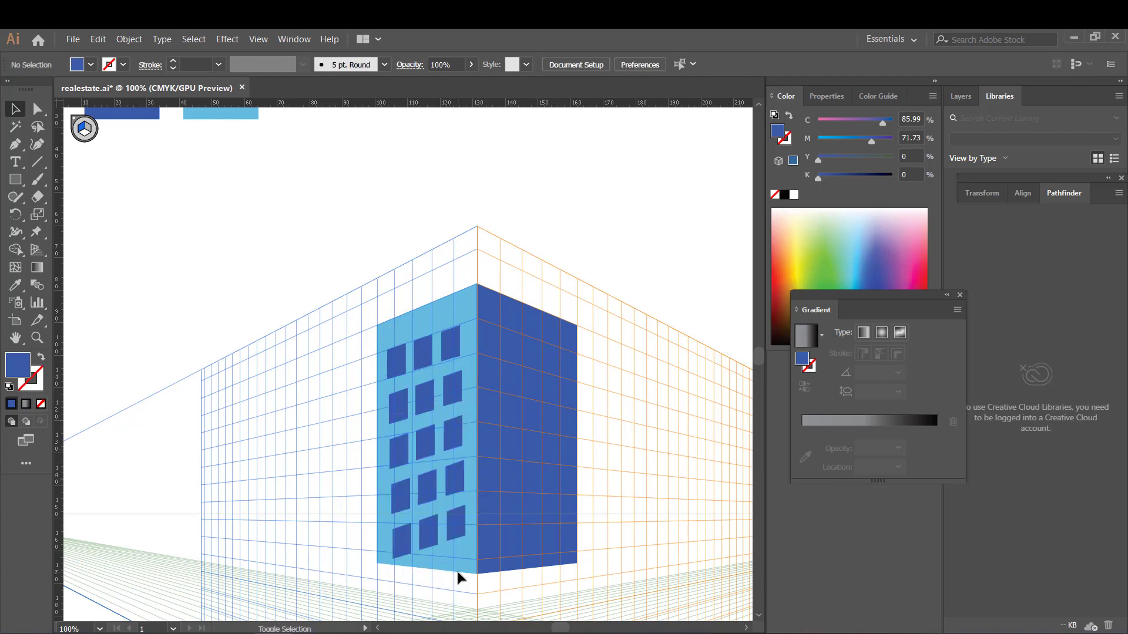
{"action": "key", "text": "ctrl+minus"}
{"action": "key", "text": "ctrl+shift+i"}
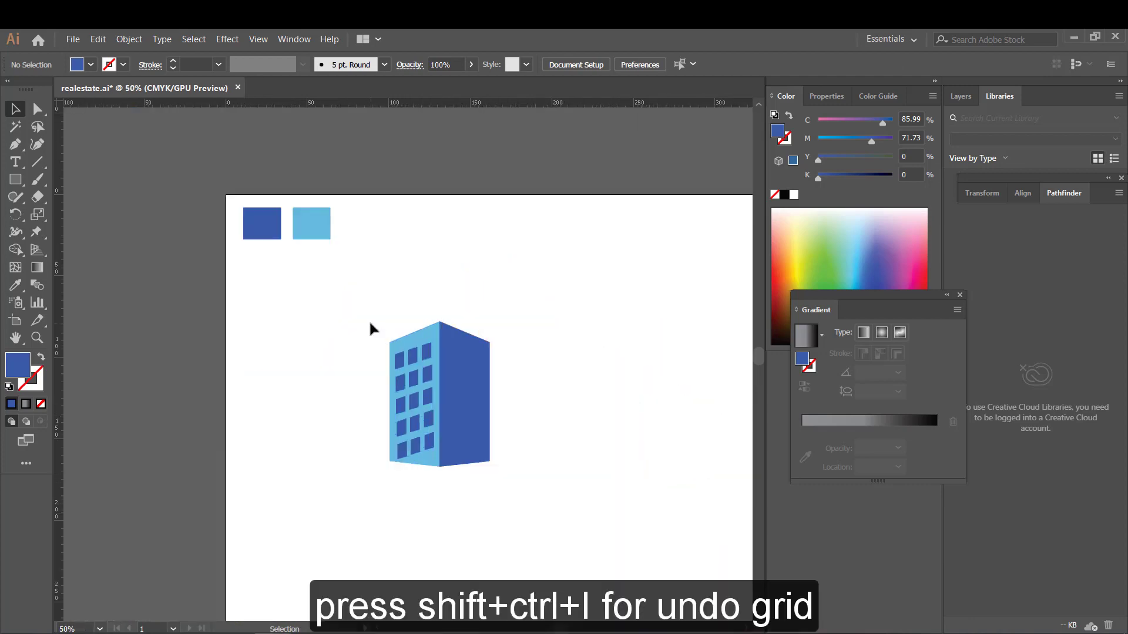
Step: Copy the whole building to its right and delete the copy's windows, leaving plain walls
{"action": "left_click_drag", "start_coordinate": [370, 328], "coordinate": [522, 492]}
{"action": "scroll", "coordinate": [523, 492], "scroll_direction": "up", "scroll_amount": 1}
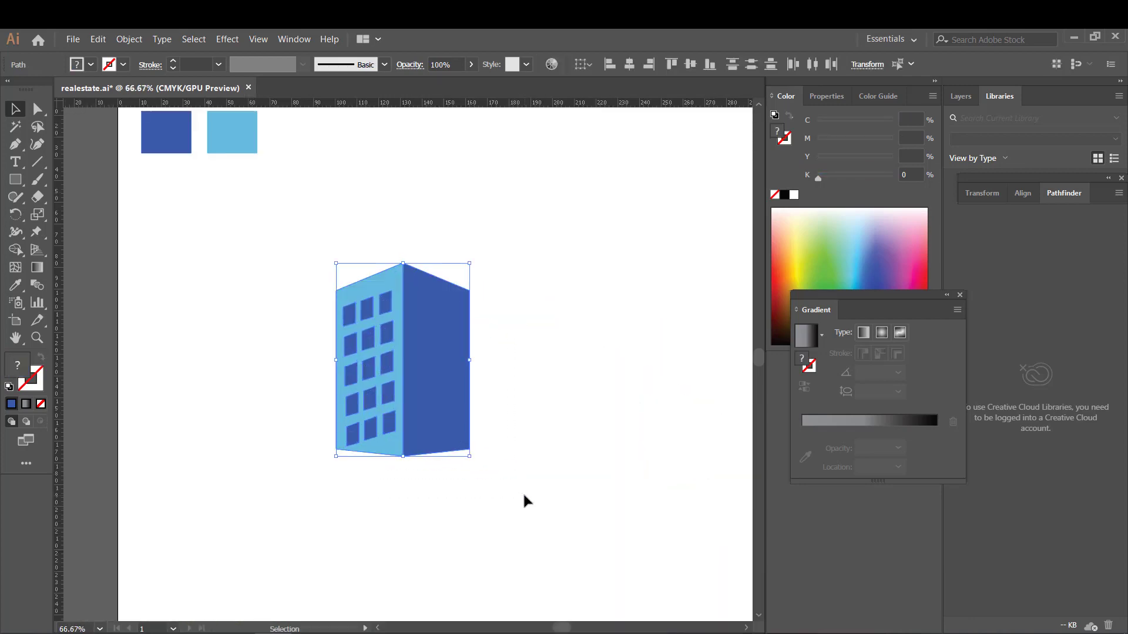
{"action": "left_click_drag", "start_coordinate": [449, 425], "coordinate": [611, 428]}
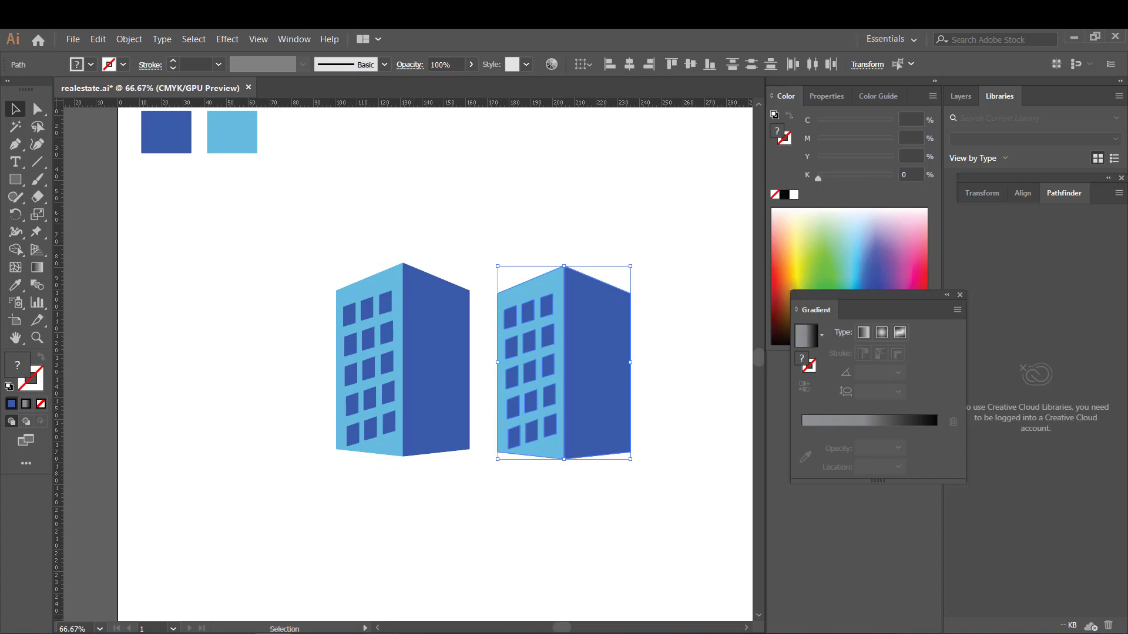
{"action": "key", "text": "ctrl+shift+a"}
{"action": "left_click", "coordinate": [554, 442]}
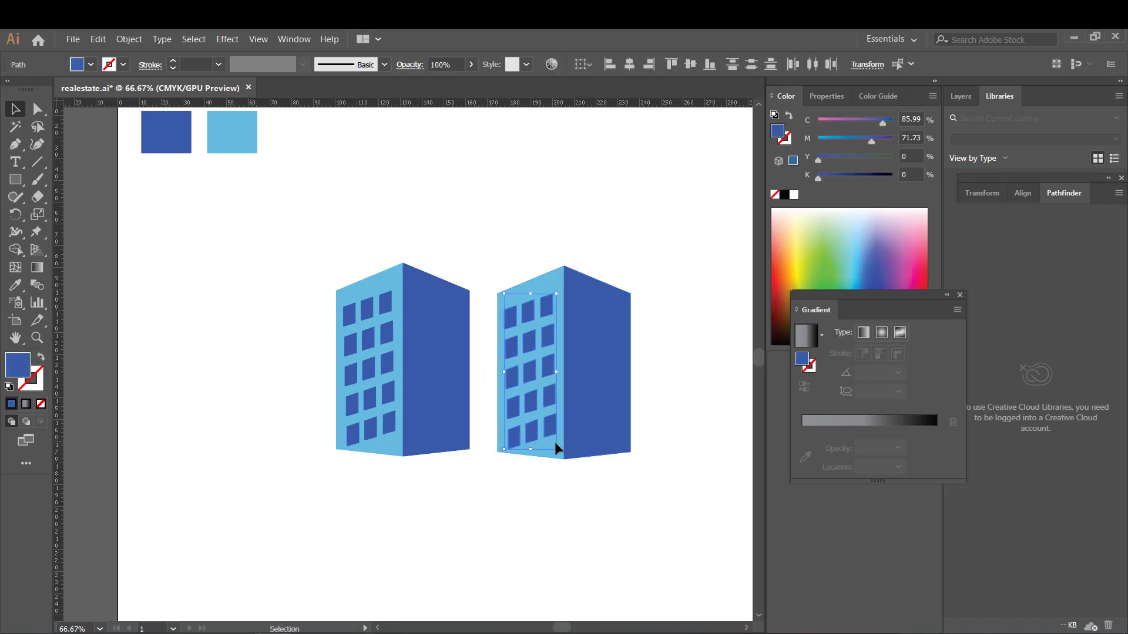
{"action": "key", "text": "Delete"}
{"action": "left_click", "coordinate": [554, 441]}
{"action": "key", "text": "ctrl+shift+a"}
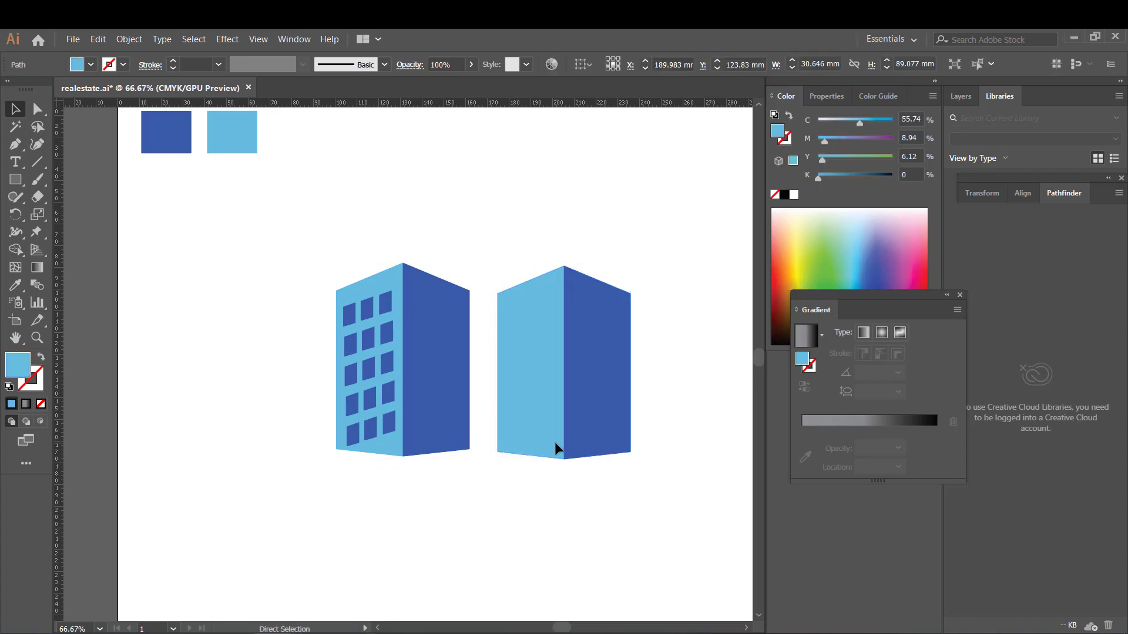
{"action": "key", "text": "backslash"}
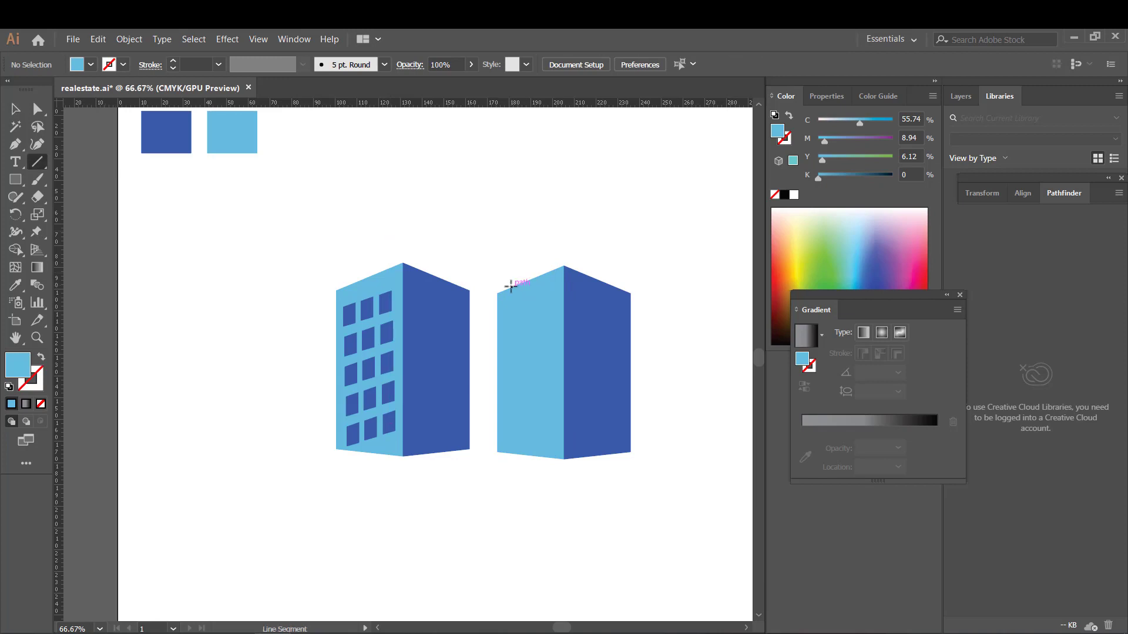
Step: Draw a vertical line down the copy's front wall with a 5 pt stroke
{"action": "left_click_drag", "start_coordinate": [507, 289], "coordinate": [505, 453]}
{"action": "left_click", "coordinate": [219, 64]}
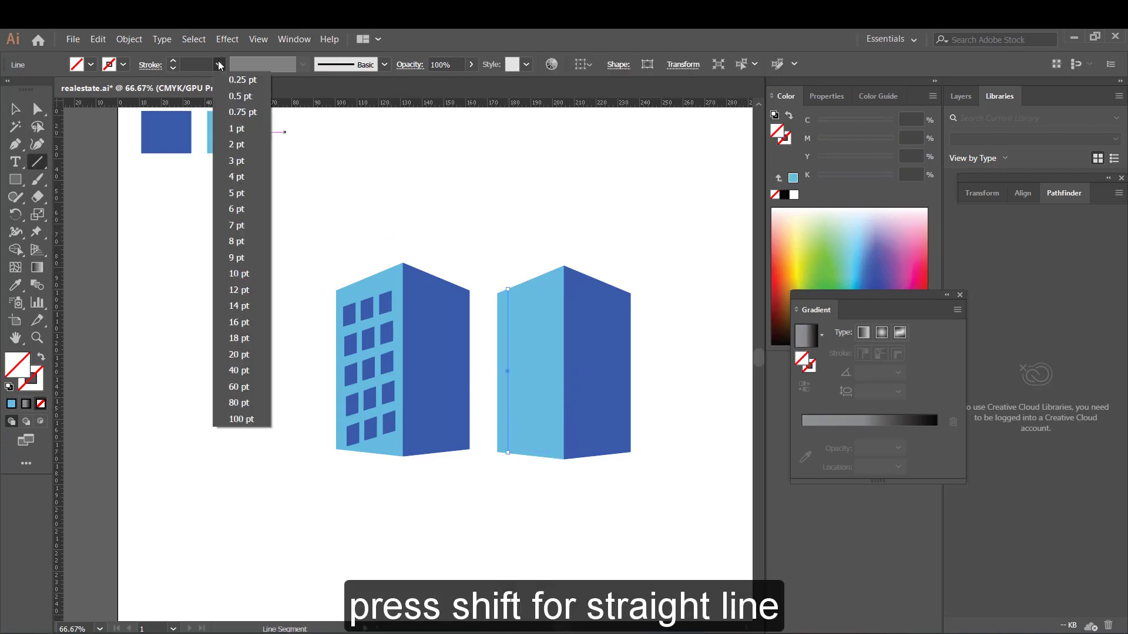
{"action": "left_click", "coordinate": [237, 257]}
{"action": "key", "text": "i"}
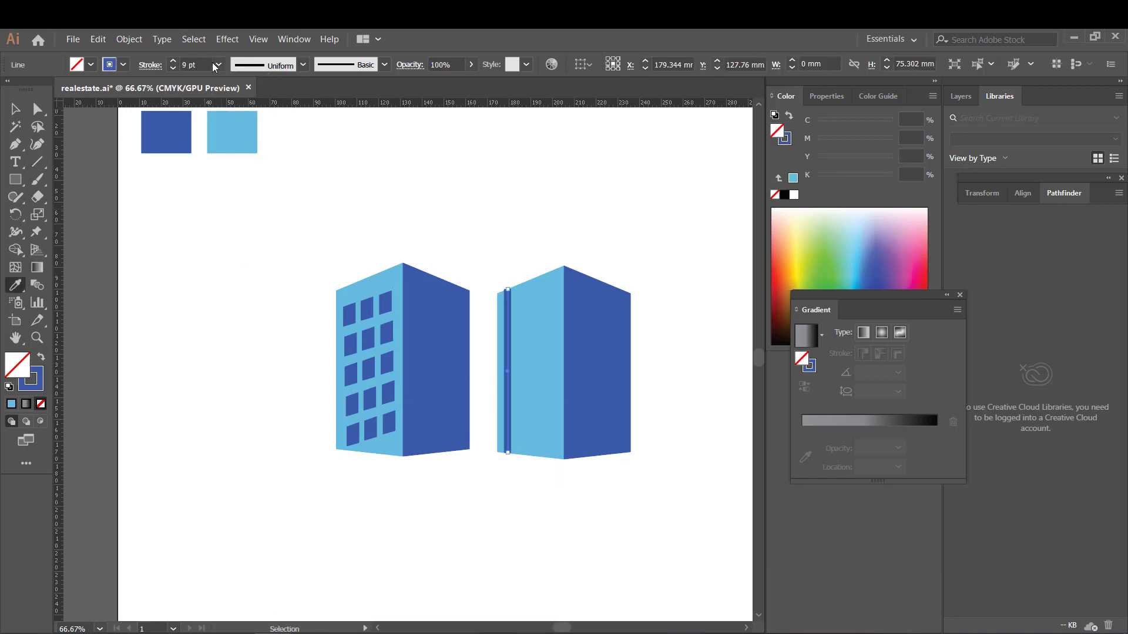
{"action": "left_click", "coordinate": [217, 64]}
{"action": "left_click", "coordinate": [235, 198]}
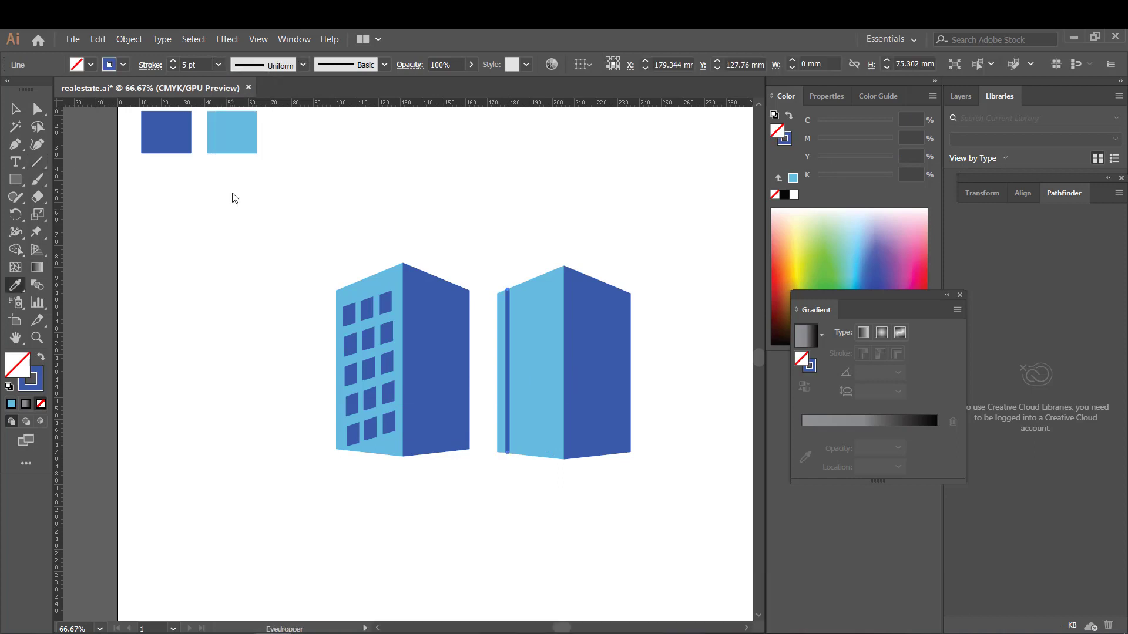
Step: Copy the stripe, group the pair, and repeat copies across the light-blue face
{"action": "left_click", "coordinate": [15, 110]}
{"action": "key", "text": "ctrl+z"}
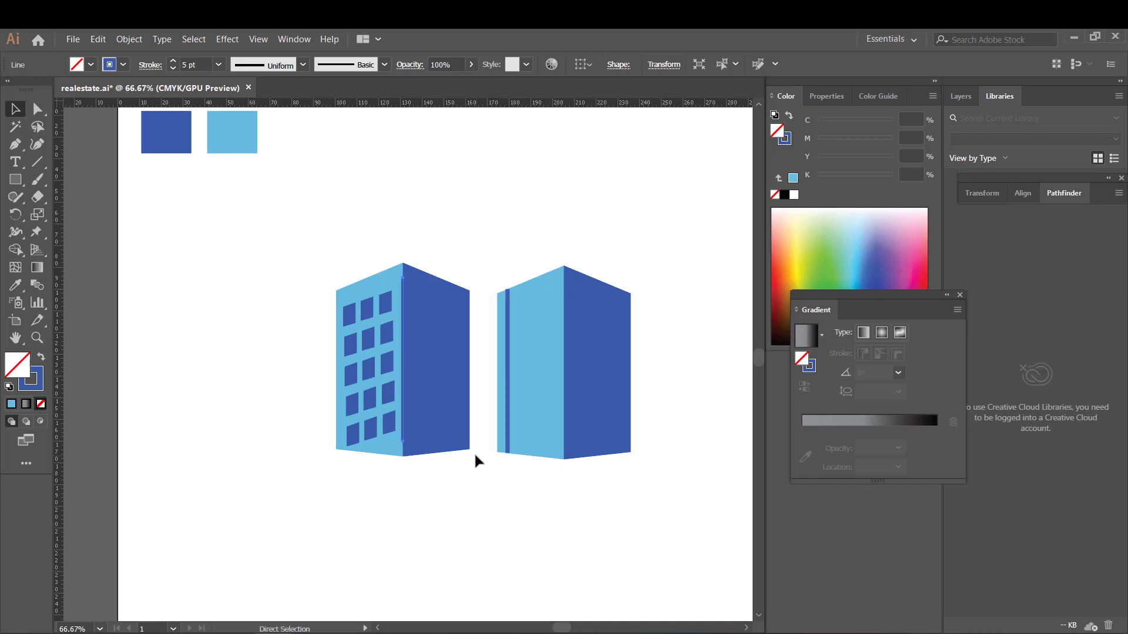
{"action": "left_click_drag", "start_coordinate": [491, 365], "coordinate": [519, 369]}
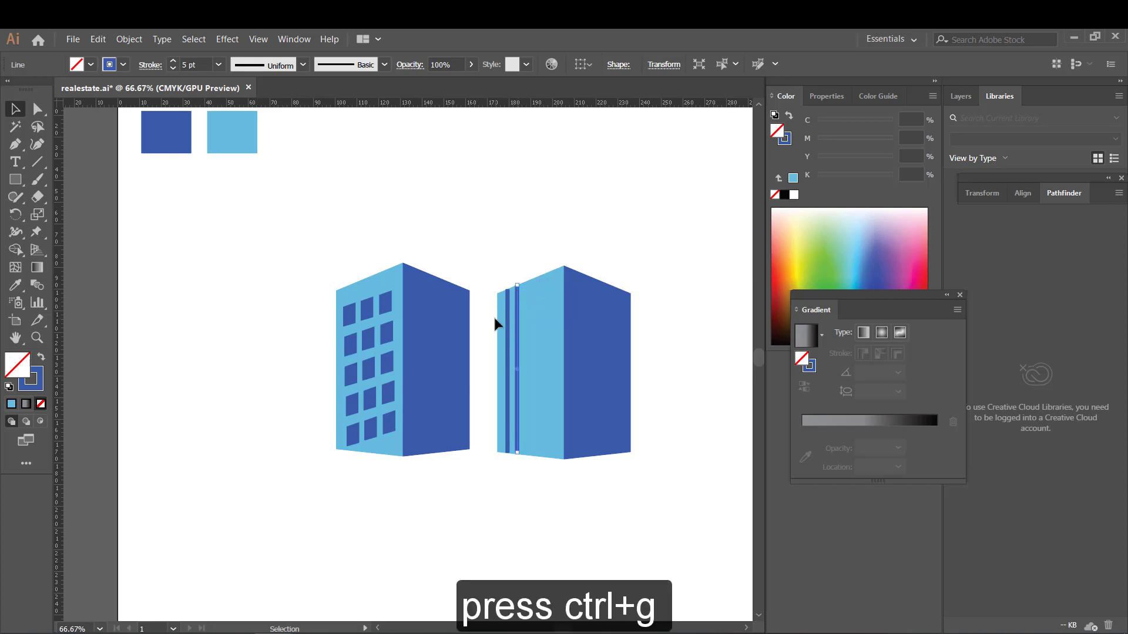
{"action": "left_click", "coordinate": [506, 331], "text": "shift"}
{"action": "key", "text": "ctrl+g"}
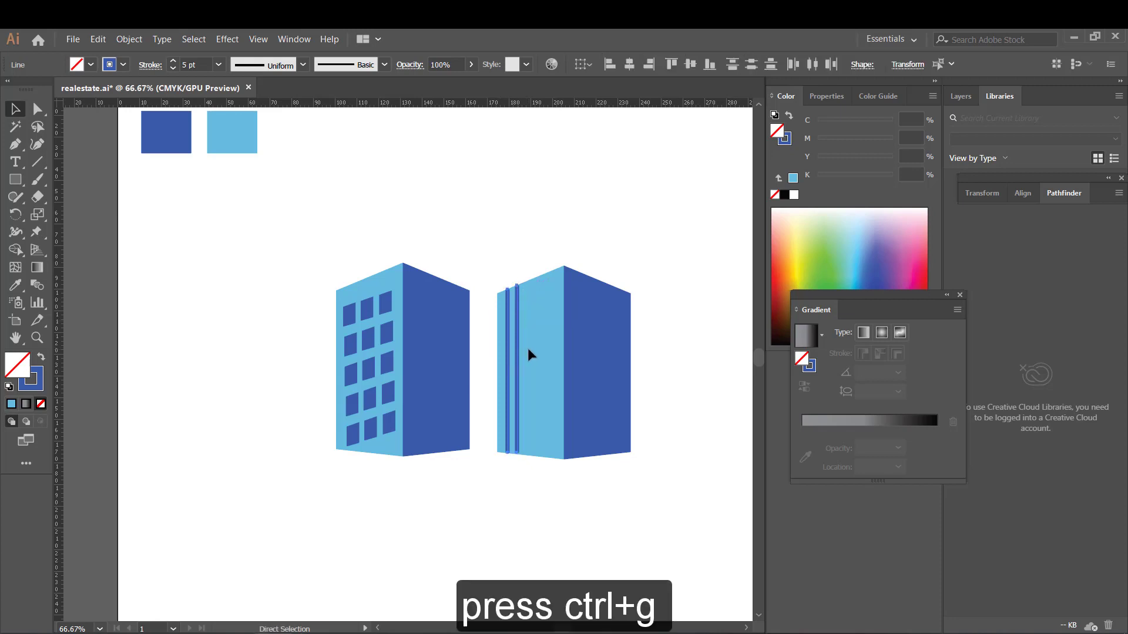
{"action": "left_click_drag", "start_coordinate": [399, 332], "coordinate": [527, 333]}
{"action": "key", "text": "ctrl+d"}
{"action": "key", "text": "ctrl+d"}
{"action": "key", "text": "ctrl+d"}
{"action": "left_click", "coordinate": [537, 426]}
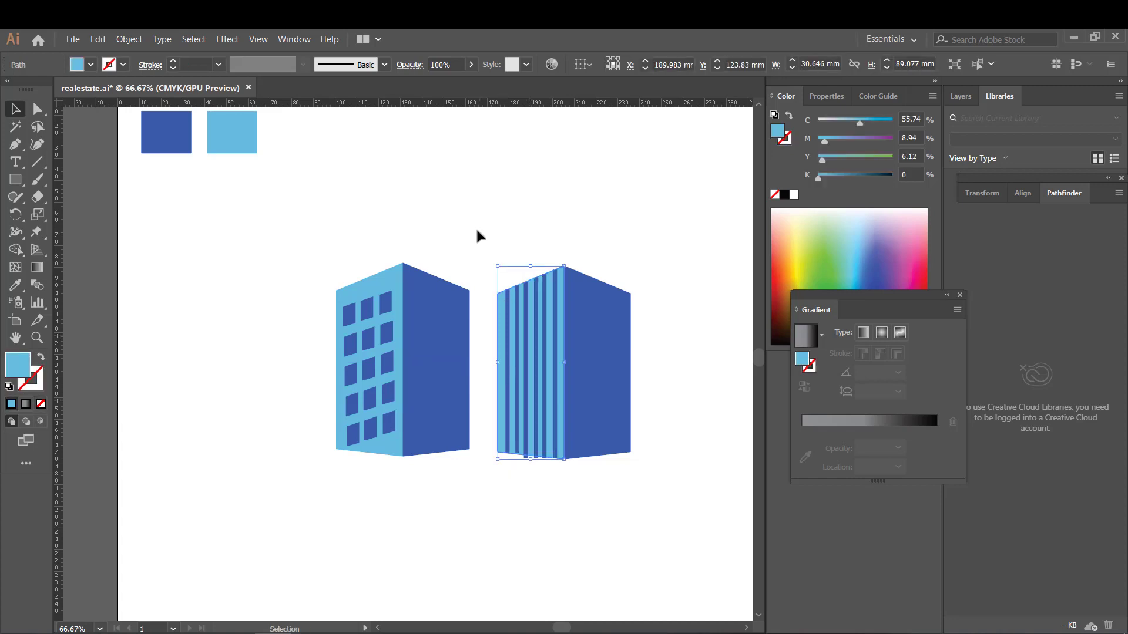
Step: Select the buildings to check the stripes, then clear the selection and zoom out
{"action": "left_click_drag", "start_coordinate": [477, 230], "coordinate": [650, 417]}
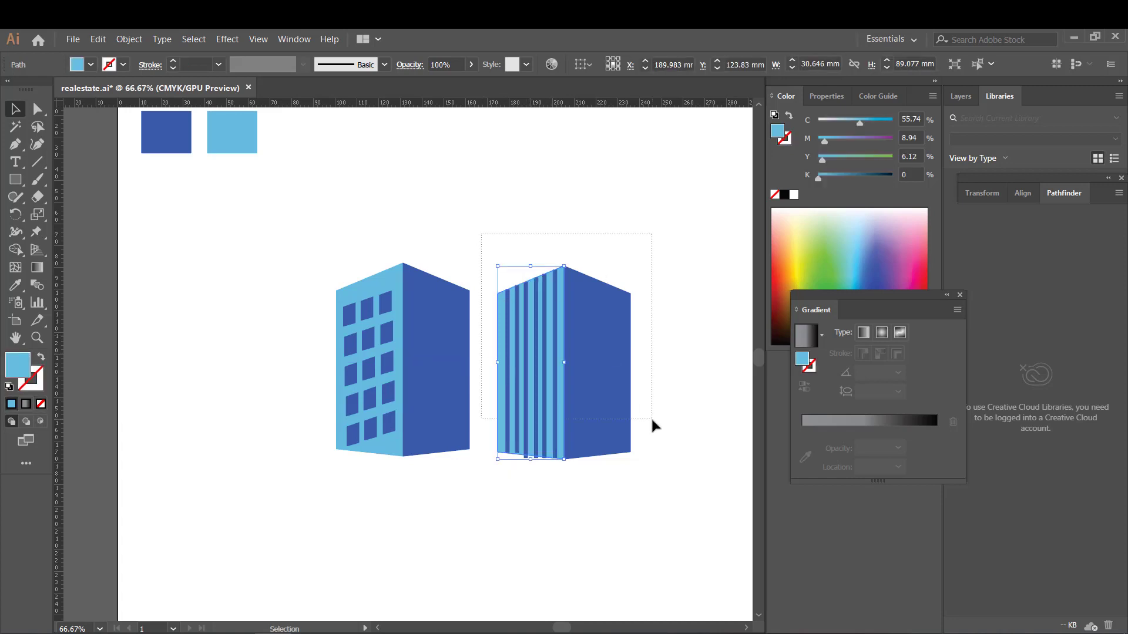
{"action": "left_click", "coordinate": [452, 421]}
{"action": "left_click_drag", "start_coordinate": [276, 239], "coordinate": [631, 479]}
{"action": "left_click", "coordinate": [642, 489]}
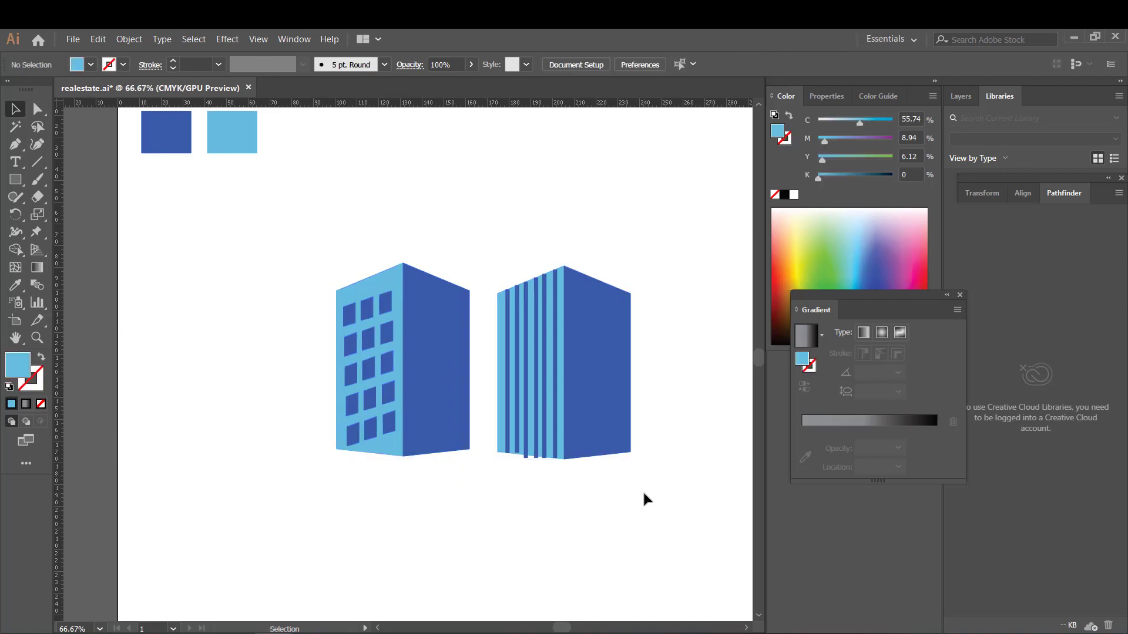
{"action": "key", "text": "ctrl+minus"}
Step: Add a horizontal guide and pen a closed double-line pitched roof with flat eaves
{"action": "left_click_drag", "start_coordinate": [295, 105], "coordinate": [295, 433]}
{"action": "key", "text": "p"}
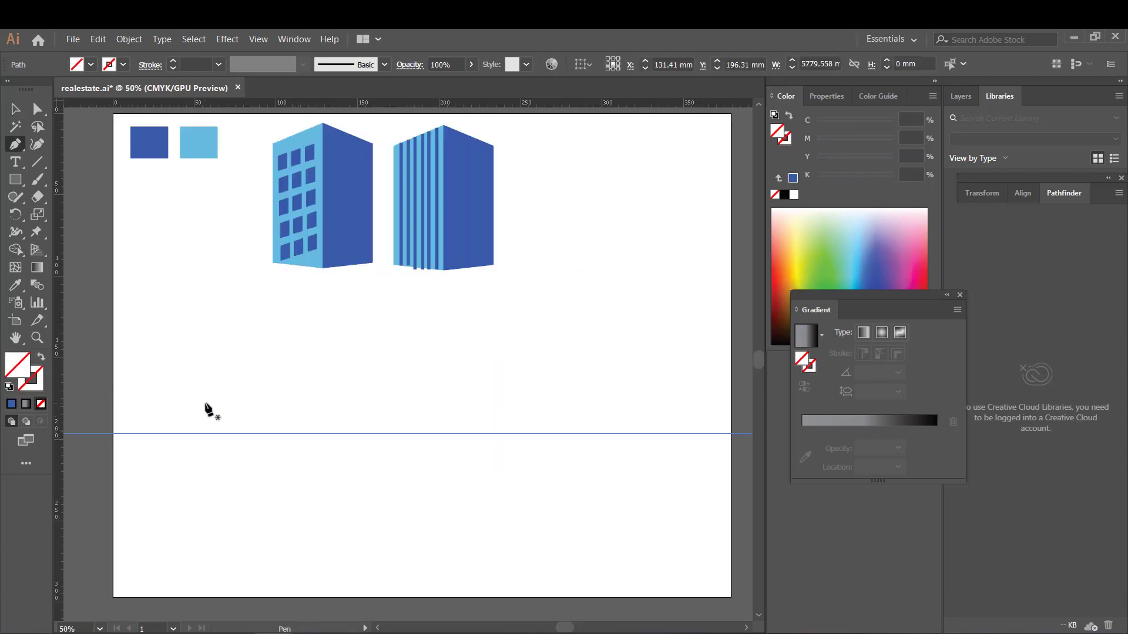
{"action": "left_click", "coordinate": [202, 434]}
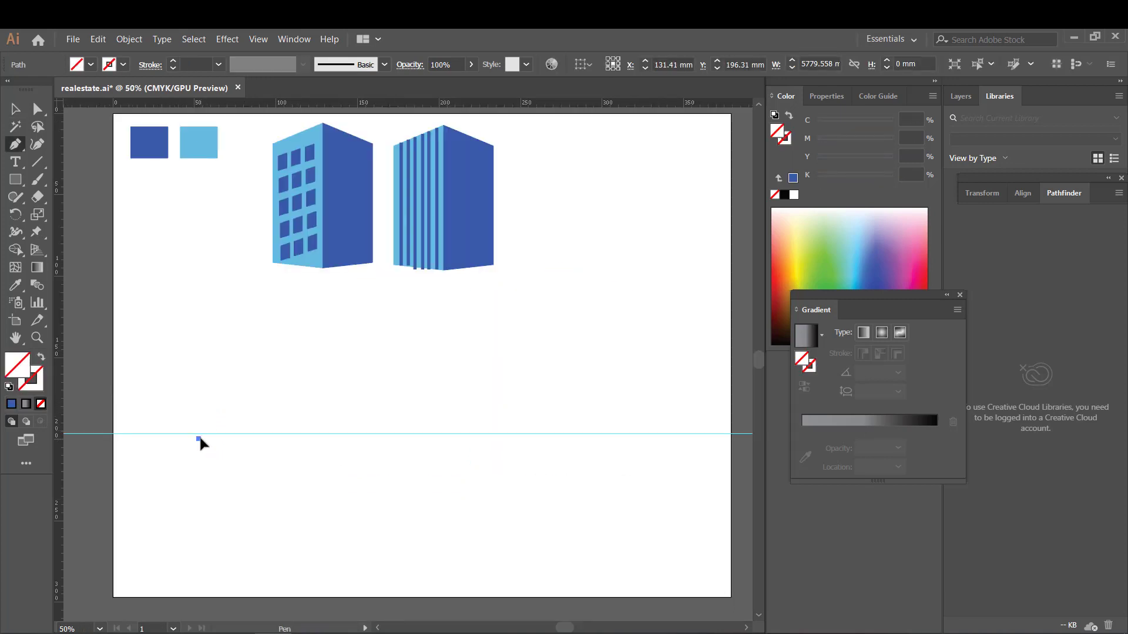
{"action": "left_click", "coordinate": [265, 433]}
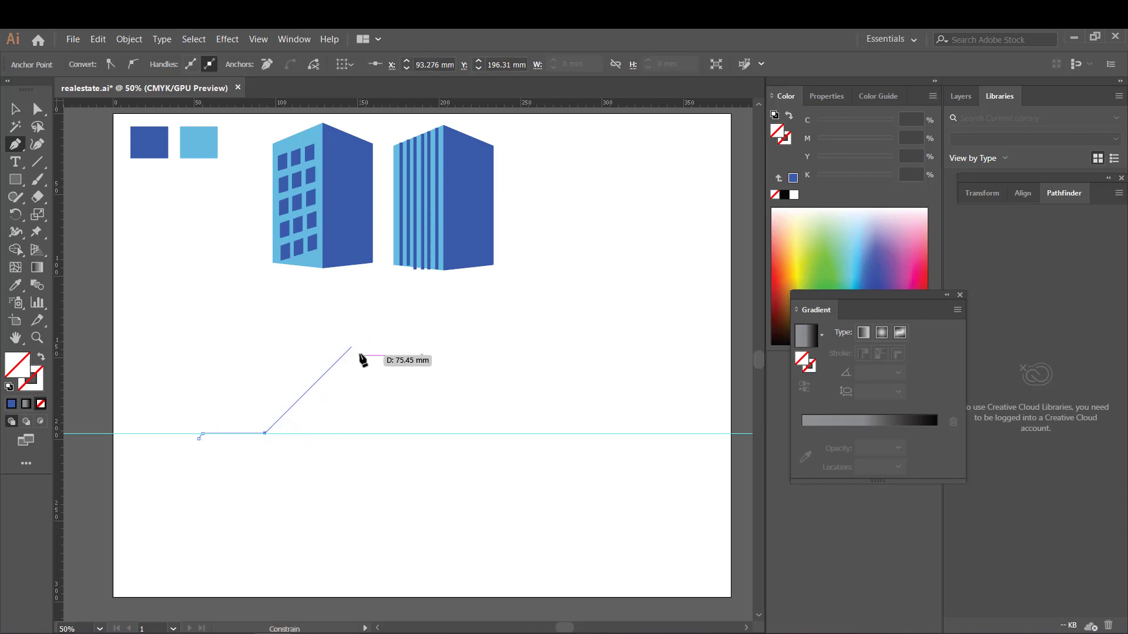
{"action": "left_click", "coordinate": [439, 433]}
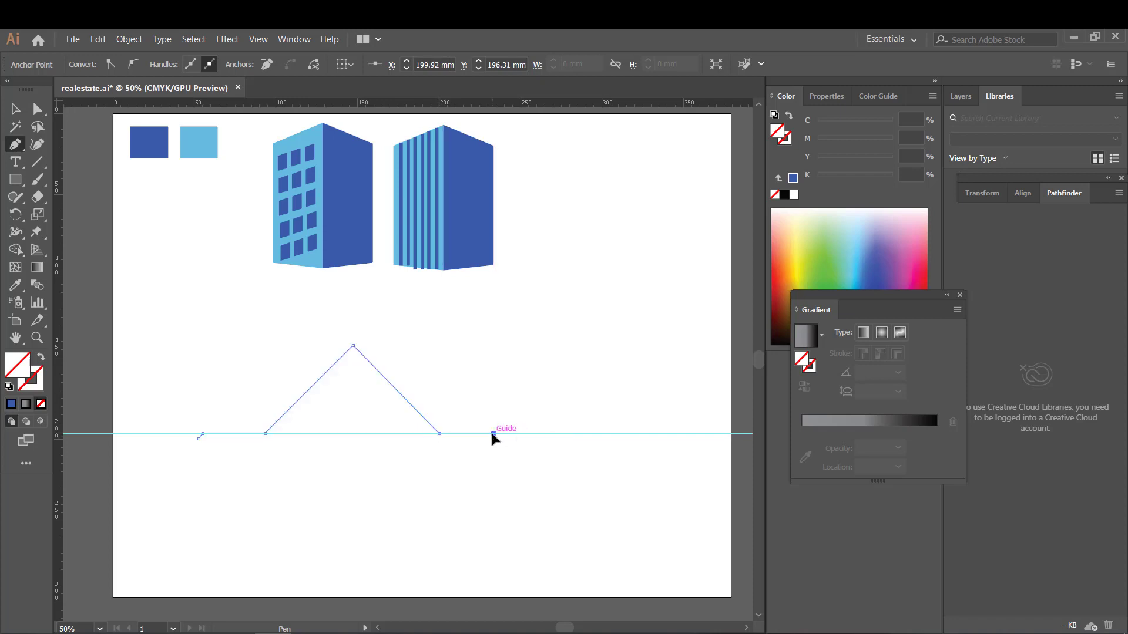
{"action": "left_click", "coordinate": [493, 433]}
{"action": "left_click", "coordinate": [500, 438]}
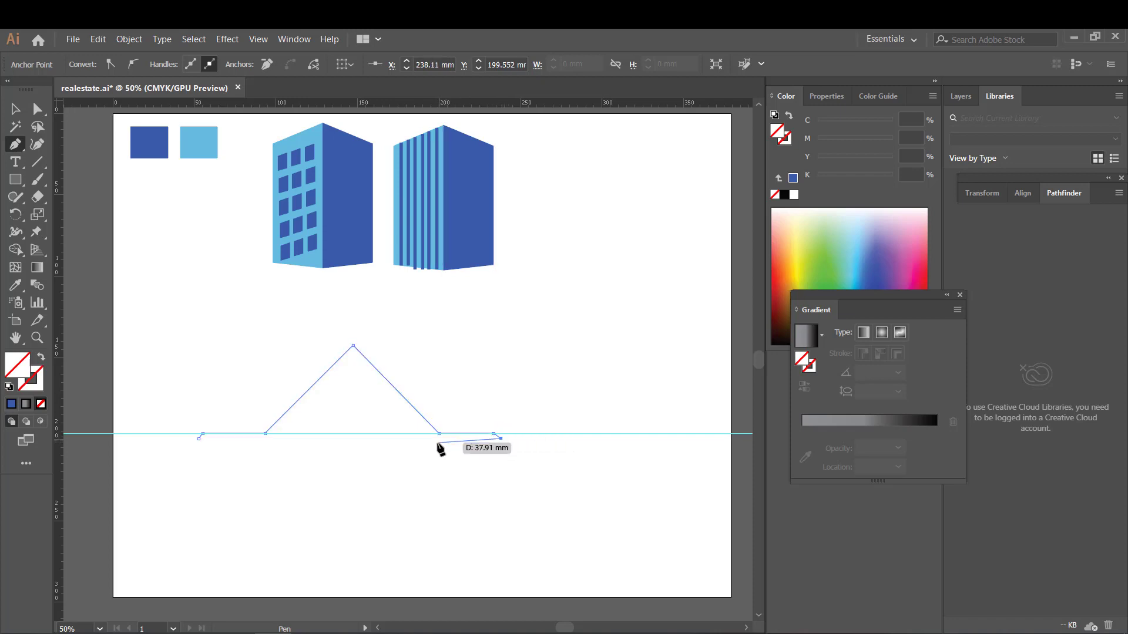
{"action": "left_click", "coordinate": [431, 438]}
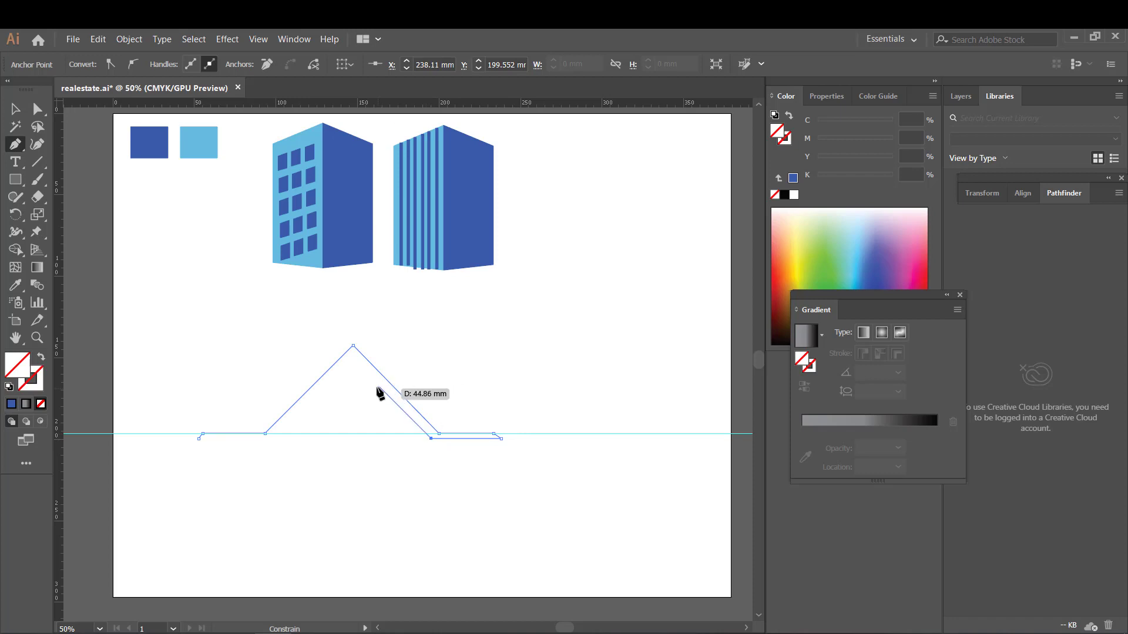
{"action": "left_click", "coordinate": [353, 355]}
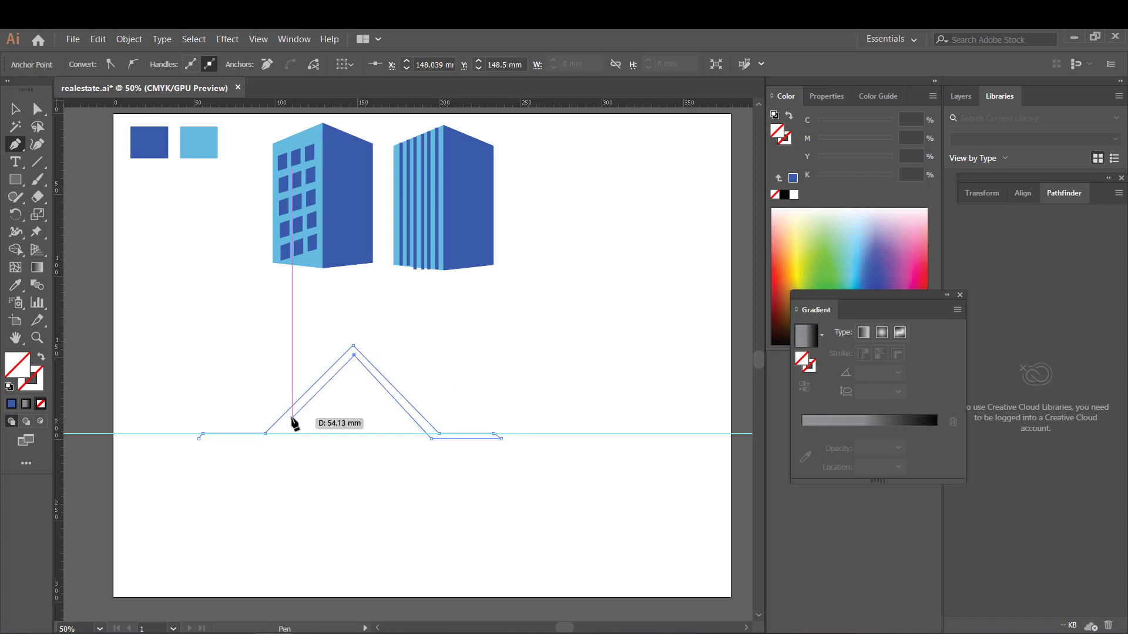
{"action": "left_click", "coordinate": [268, 438]}
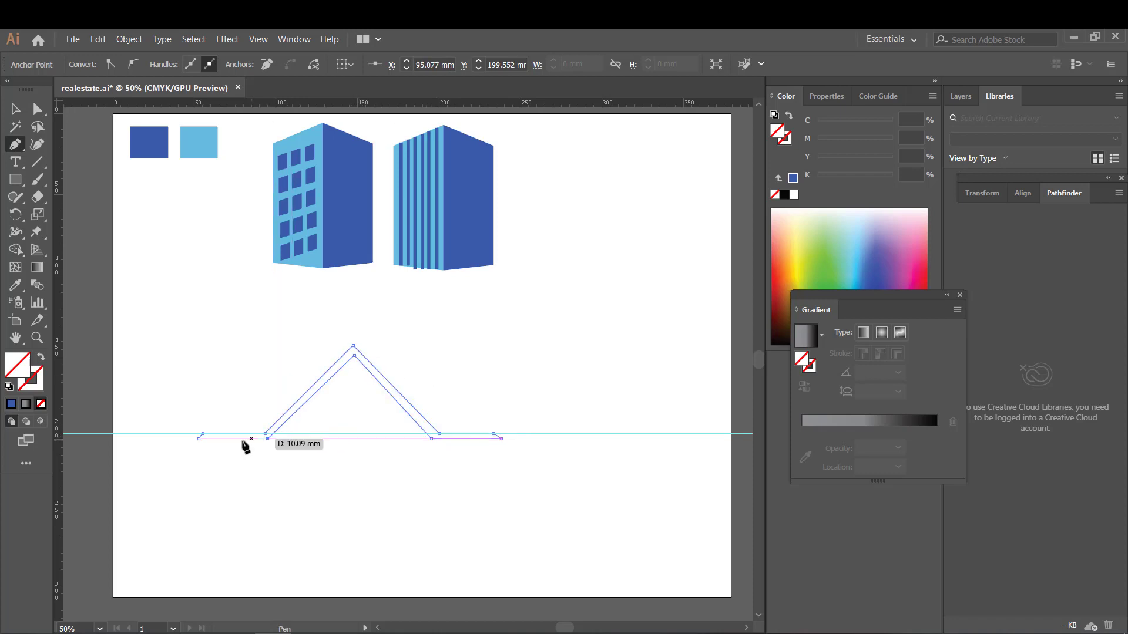
{"action": "left_click", "coordinate": [198, 439]}
Step: Draw a small 6.485 mm square under the roof peak
{"action": "key", "text": "ctrl+equal"}
{"action": "key", "text": "m"}
{"action": "left_click_drag", "start_coordinate": [345, 361], "coordinate": [360, 370]}
Step: Colour the square dark blue and create three more squares of the same size
{"action": "left_click", "coordinate": [12, 286]}
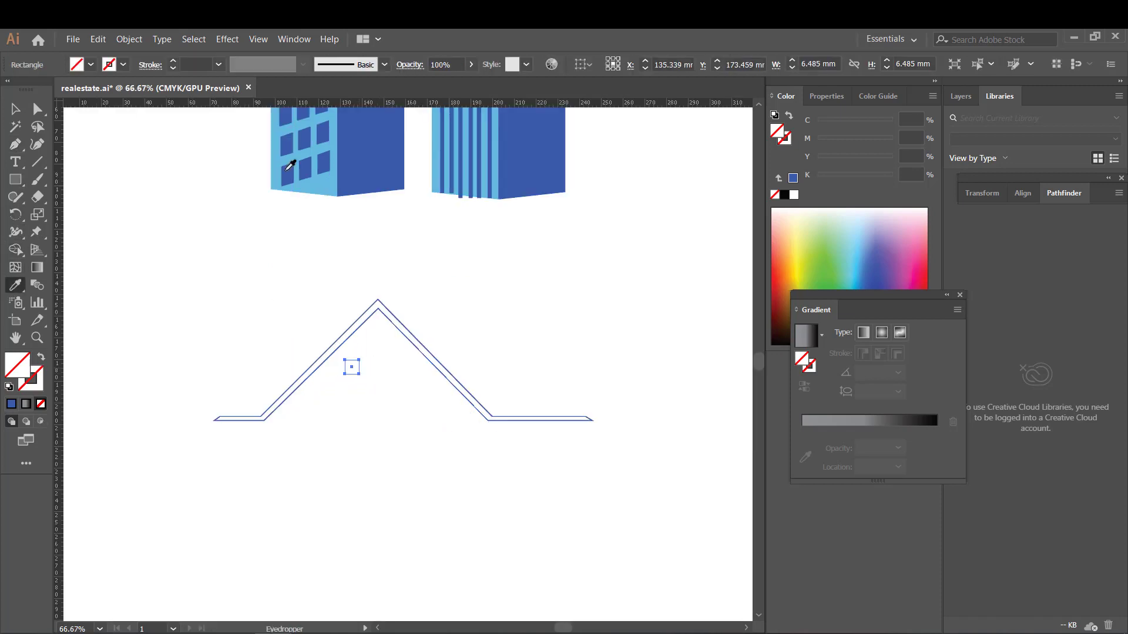
{"action": "left_click", "coordinate": [372, 149]}
{"action": "left_click", "coordinate": [23, 183]}
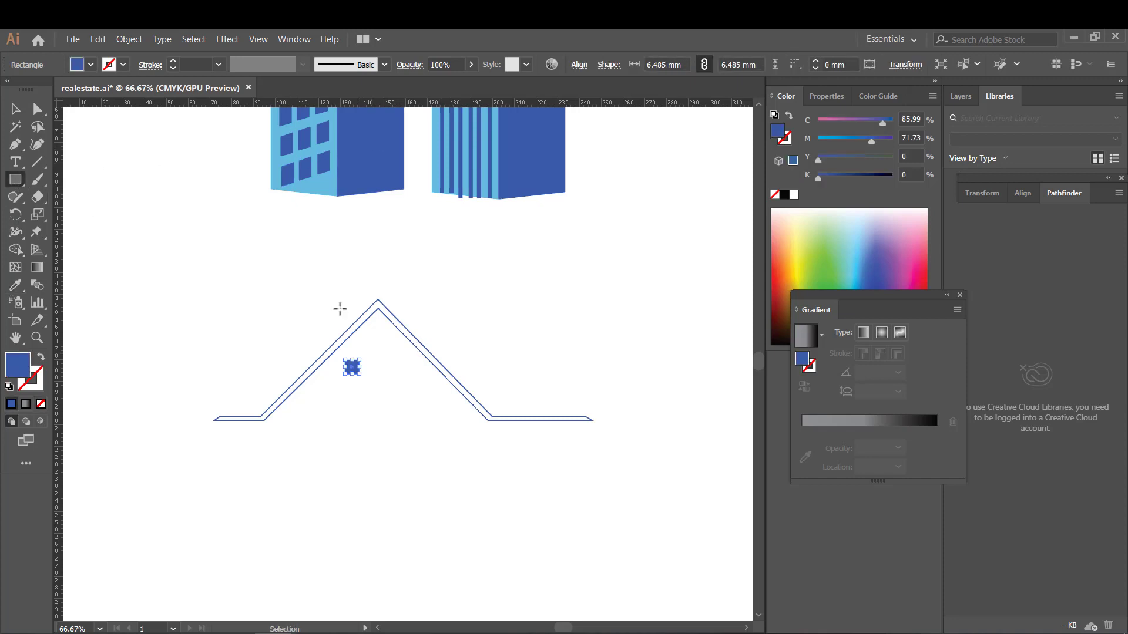
{"action": "left_click", "coordinate": [384, 364]}
{"action": "left_click", "coordinate": [538, 364]}
{"action": "left_click", "coordinate": [379, 347]}
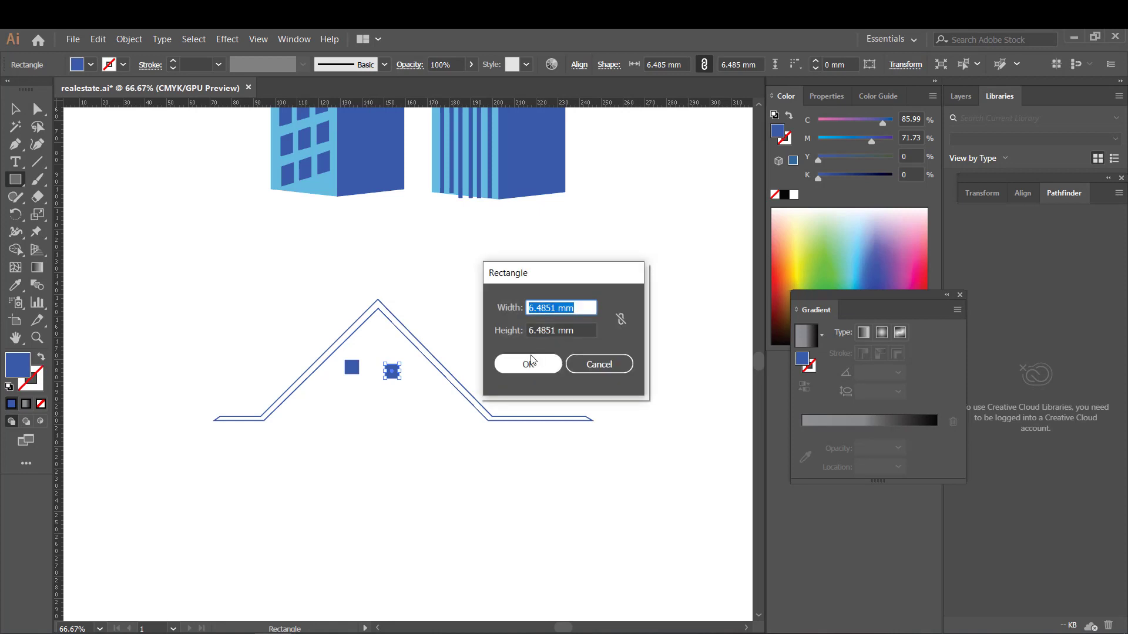
{"action": "left_click", "coordinate": [538, 364]}
{"action": "left_click", "coordinate": [368, 403]}
{"action": "left_click", "coordinate": [550, 364]}
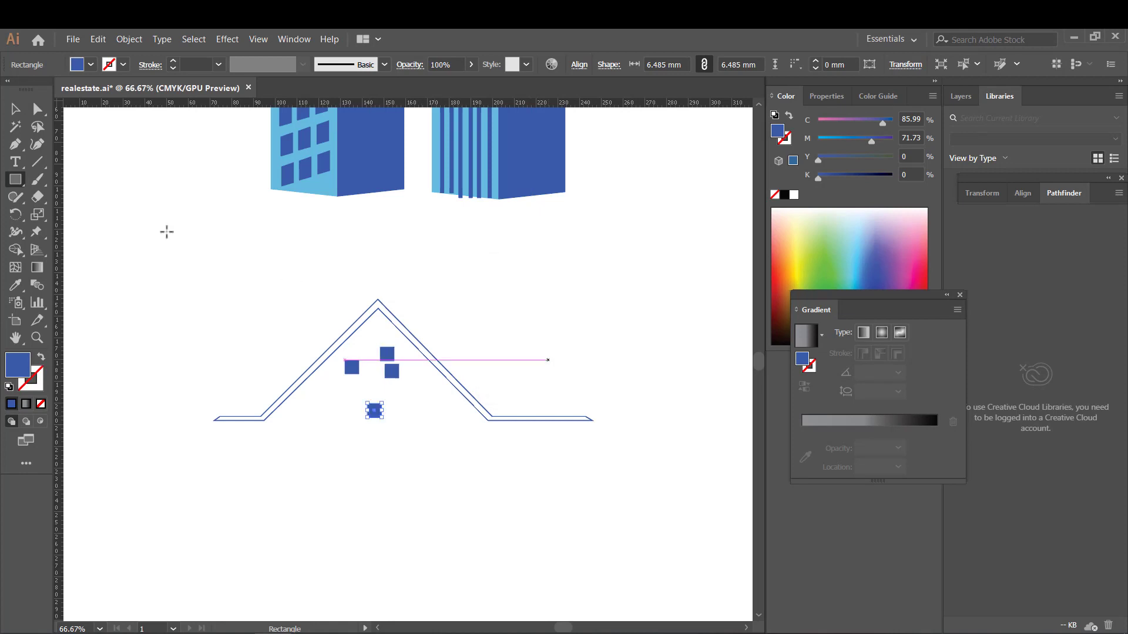
Step: Make two squares light blue, arrange all four in a 2×2 grid, and group them
{"action": "left_click", "coordinate": [15, 285]}
{"action": "left_click", "coordinate": [317, 185]}
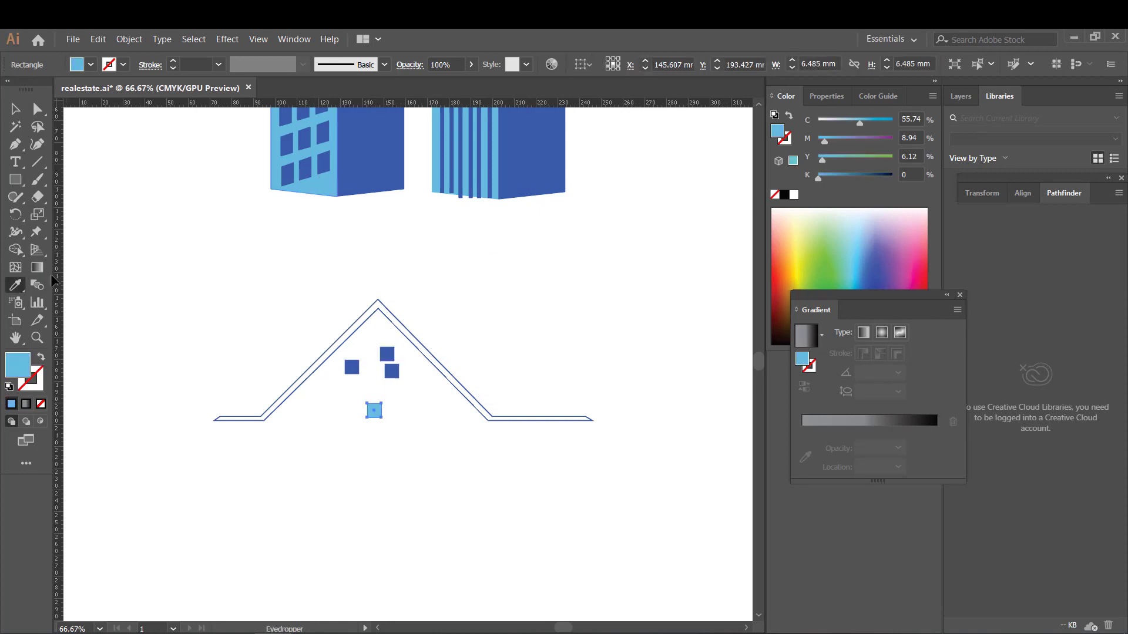
{"action": "left_click", "coordinate": [17, 112]}
{"action": "left_click", "coordinate": [392, 356]}
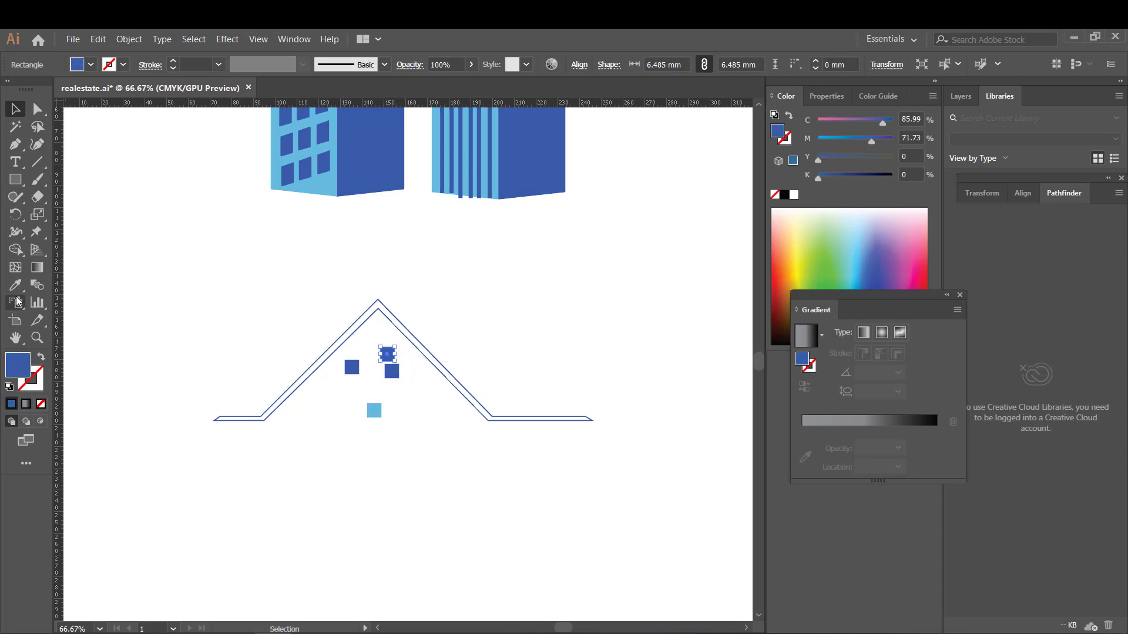
{"action": "key", "text": "i"}
{"action": "left_click", "coordinate": [379, 408]}
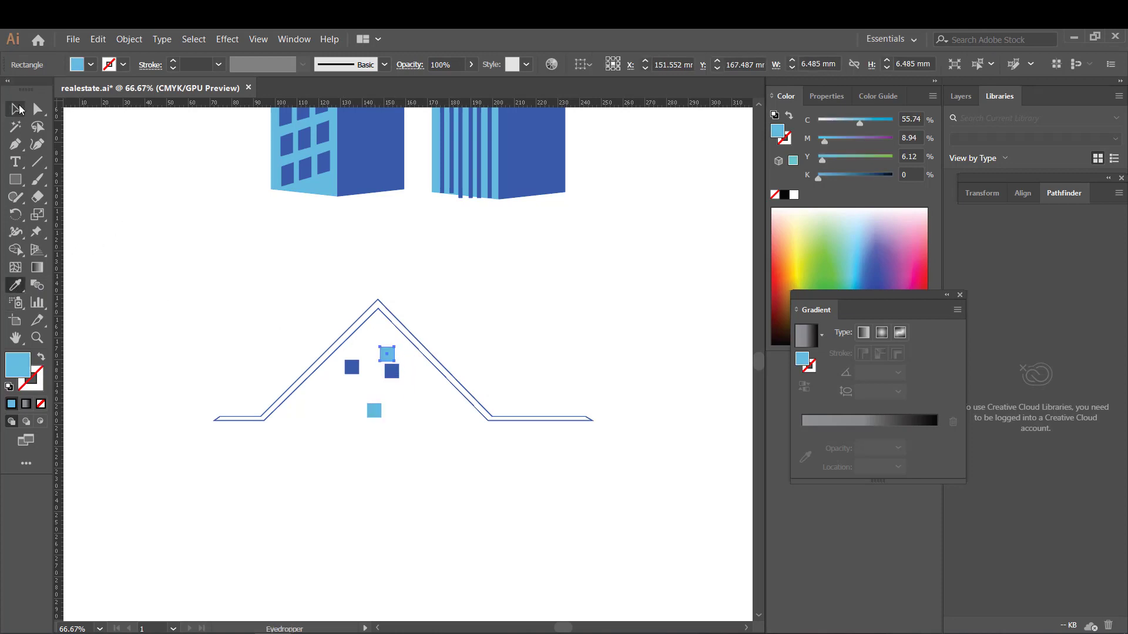
{"action": "left_click", "coordinate": [18, 110]}
{"action": "mouse_move", "coordinate": [354, 371]}
{"action": "left_mouse_down"}
{"action": "mouse_move", "coordinate": [392, 381]}
{"action": "mouse_move", "coordinate": [388, 368]}
{"action": "mouse_move", "coordinate": [392, 394]}
{"action": "mouse_move", "coordinate": [363, 389]}
{"action": "mouse_move", "coordinate": [394, 394]}
{"action": "left_mouse_up"}
{"action": "key", "text": "ctrl+g"}
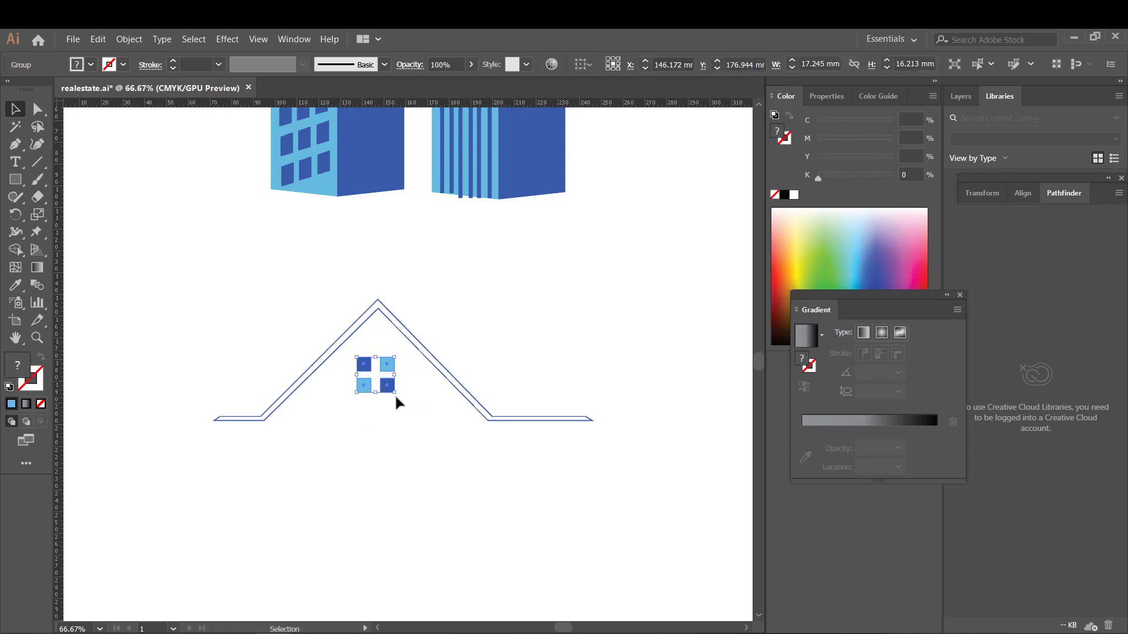
Step: Fill the roof outline with the building's dark blue
{"action": "mouse_move", "coordinate": [316, 288]}
{"action": "left_mouse_down"}
{"action": "mouse_move", "coordinate": [459, 415]}
{"action": "mouse_move", "coordinate": [445, 414]}
{"action": "left_mouse_up"}
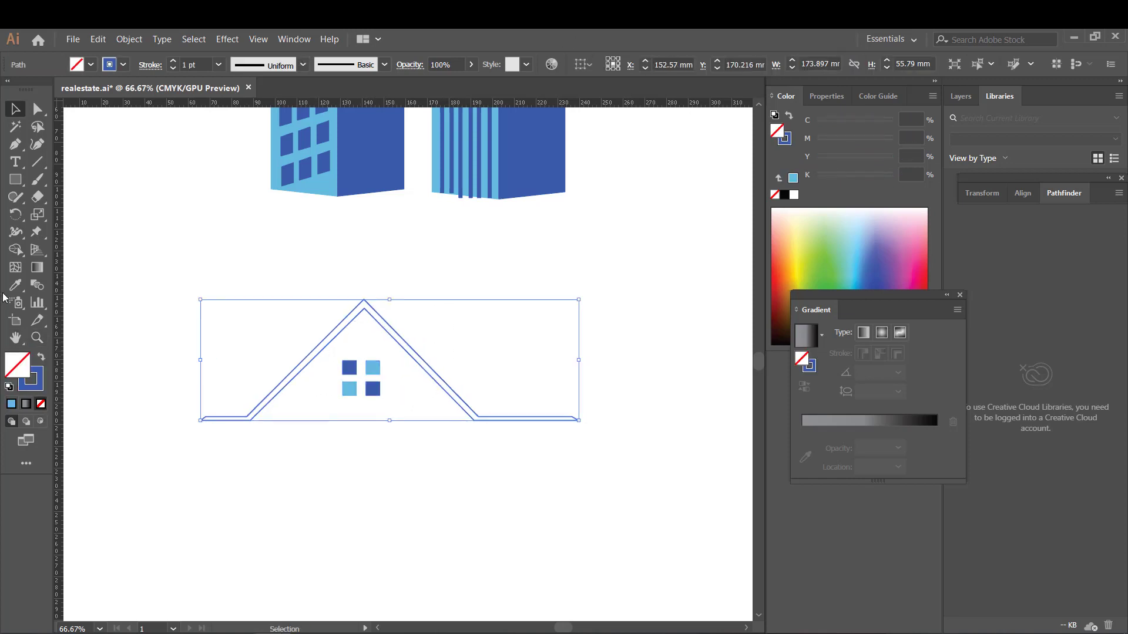
{"action": "key", "text": "i"}
{"action": "left_click", "coordinate": [377, 158]}
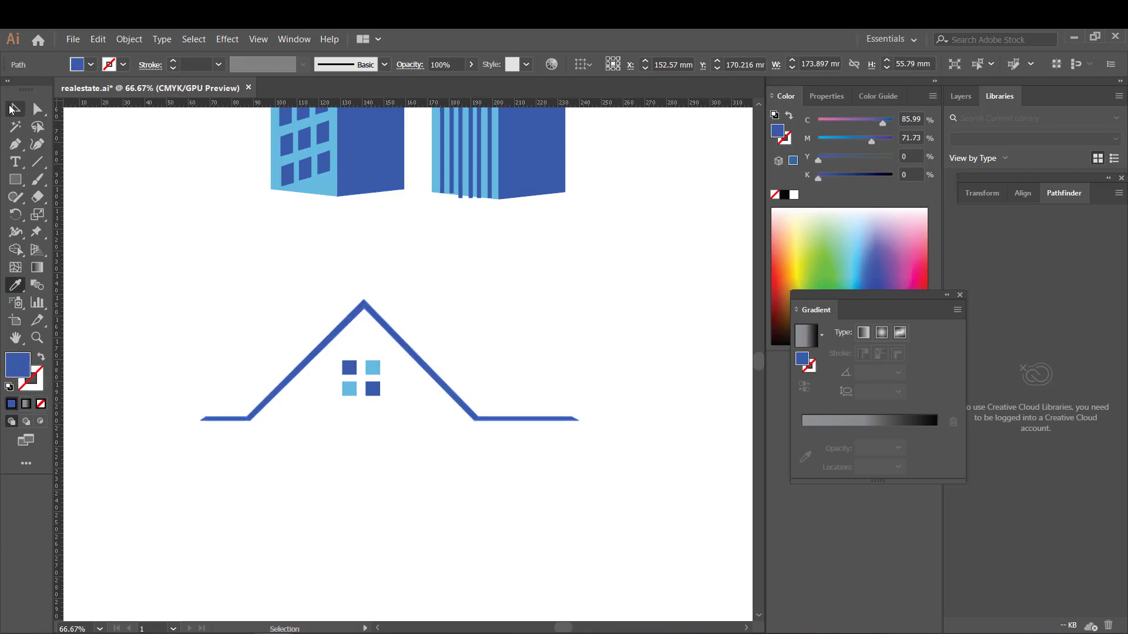
Step: Duplicate the roof and window up and to the right, then select both roofs
{"action": "left_click", "coordinate": [12, 108]}
{"action": "left_click", "coordinate": [157, 226]}
{"action": "left_click_drag", "start_coordinate": [227, 293], "coordinate": [446, 424]}
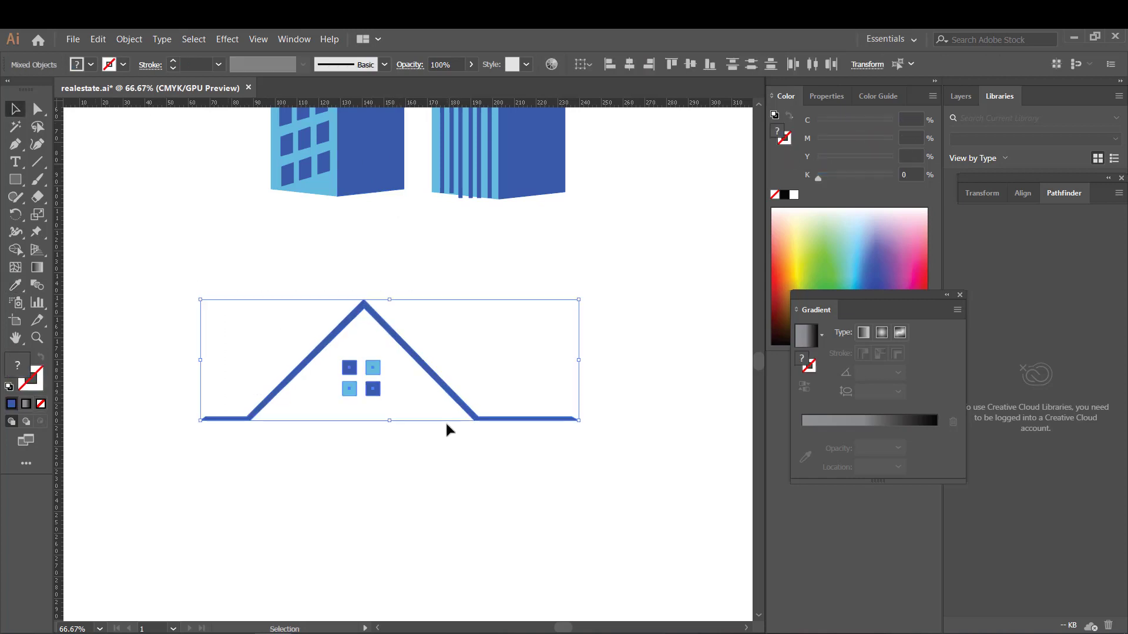
{"action": "left_click", "coordinate": [599, 524]}
{"action": "key", "text": "ctrl+minus"}
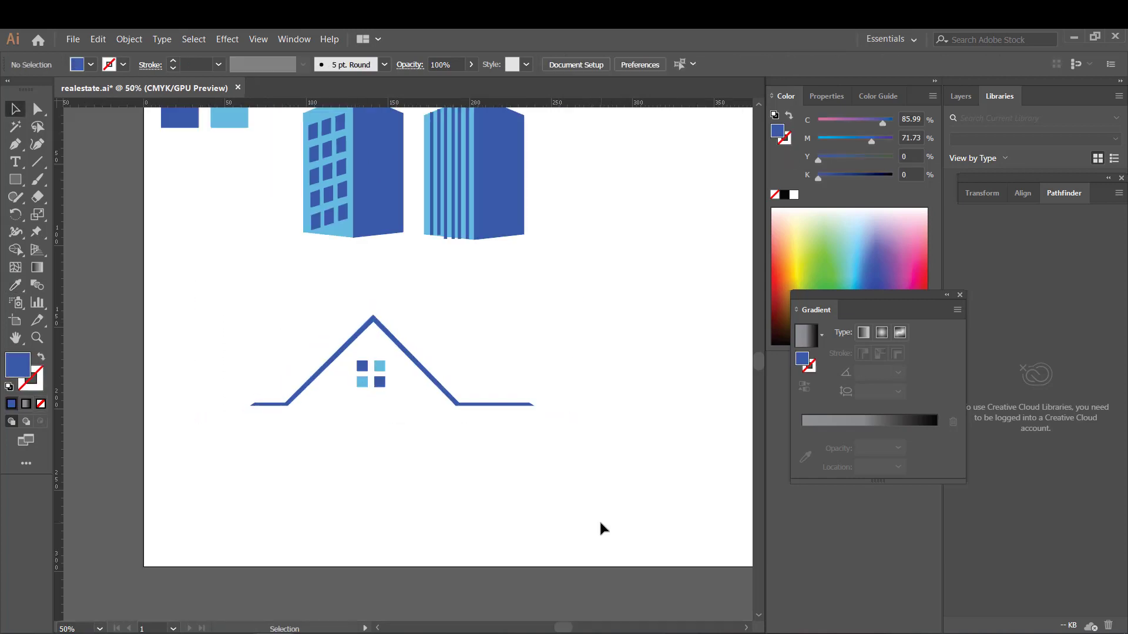
{"action": "key", "text": "ctrl+z"}
{"action": "mouse_move", "coordinate": [437, 382]}
{"action": "left_mouse_down"}
{"action": "mouse_move", "coordinate": [618, 411]}
{"action": "mouse_move", "coordinate": [520, 364]}
{"action": "mouse_move", "coordinate": [505, 345]}
{"action": "left_mouse_up"}
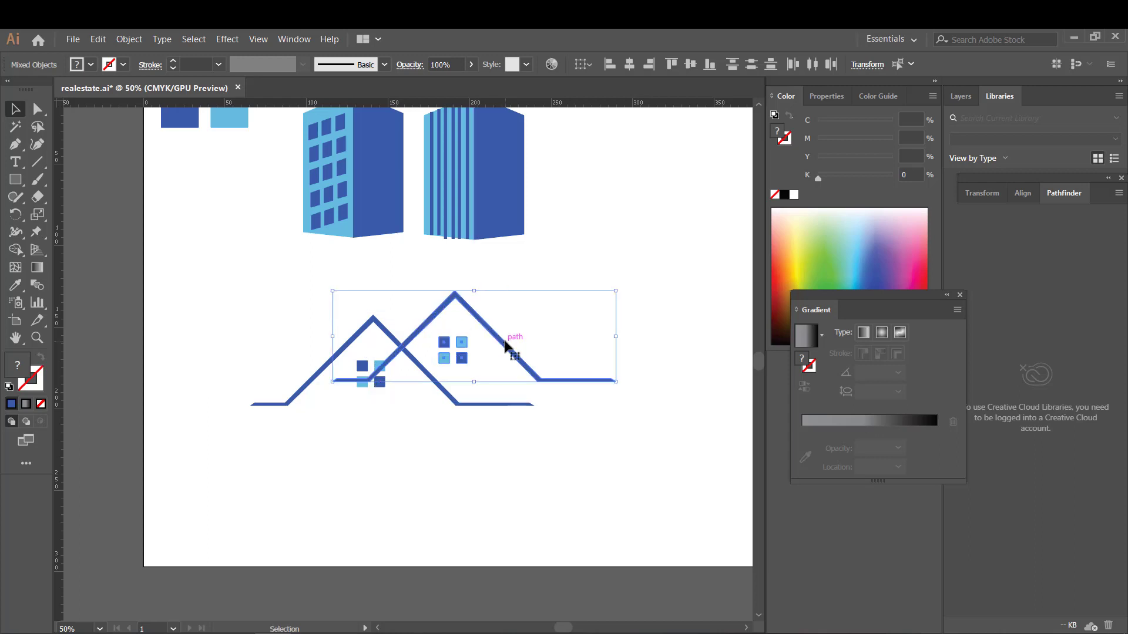
{"action": "left_click_drag", "start_coordinate": [299, 302], "coordinate": [536, 440]}
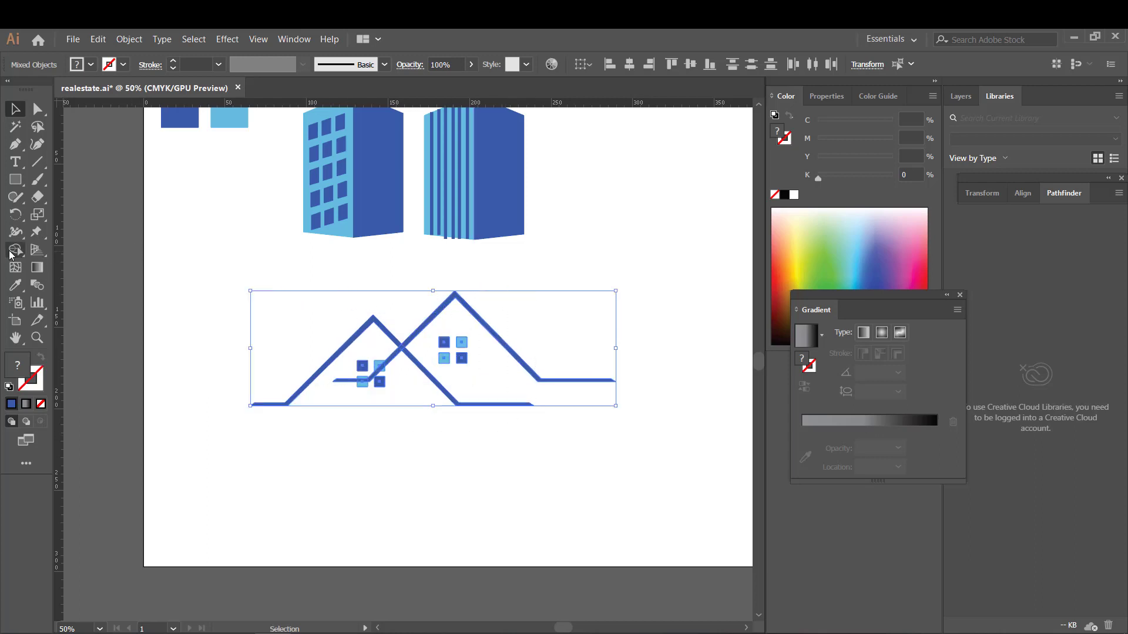
Step: Remove the crossing roof line with the Shape Builder tool
{"action": "left_click", "coordinate": [10, 253]}
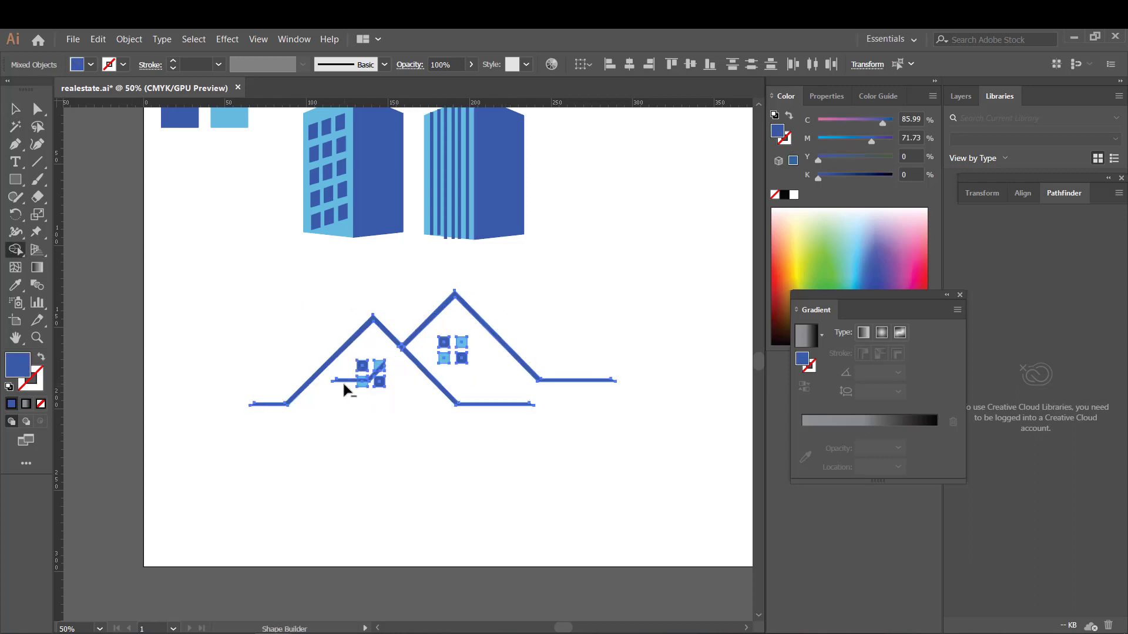
{"action": "key", "text": "ctrl+plus"}
{"action": "key", "text": "ctrl+plus"}
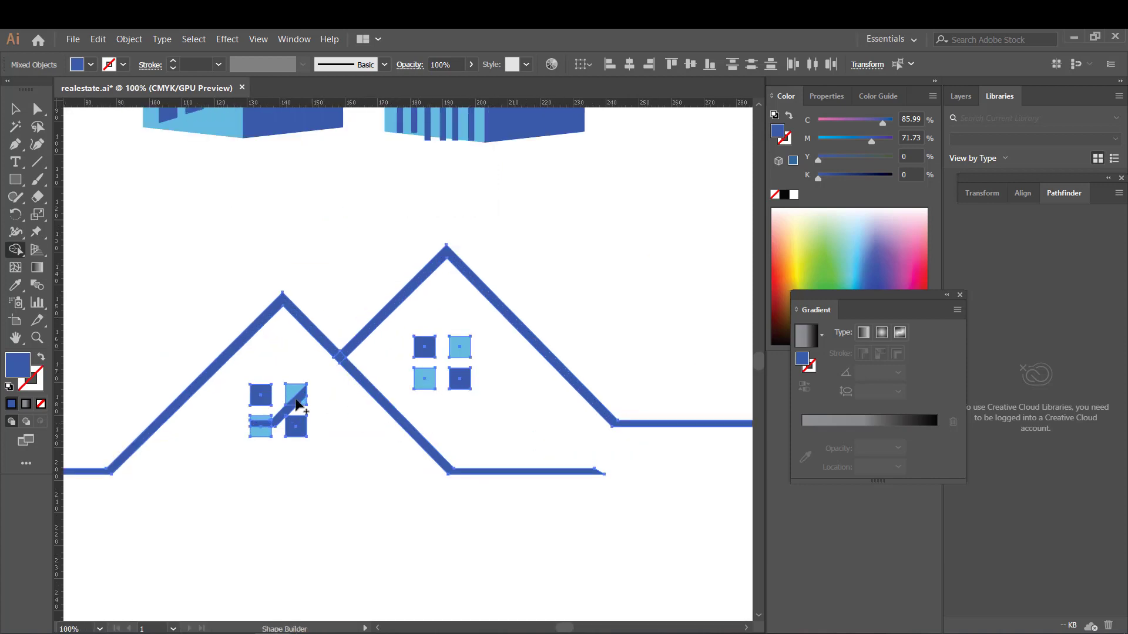
{"action": "key", "text": "v"}
{"action": "key", "text": "ctrl+shift+a"}
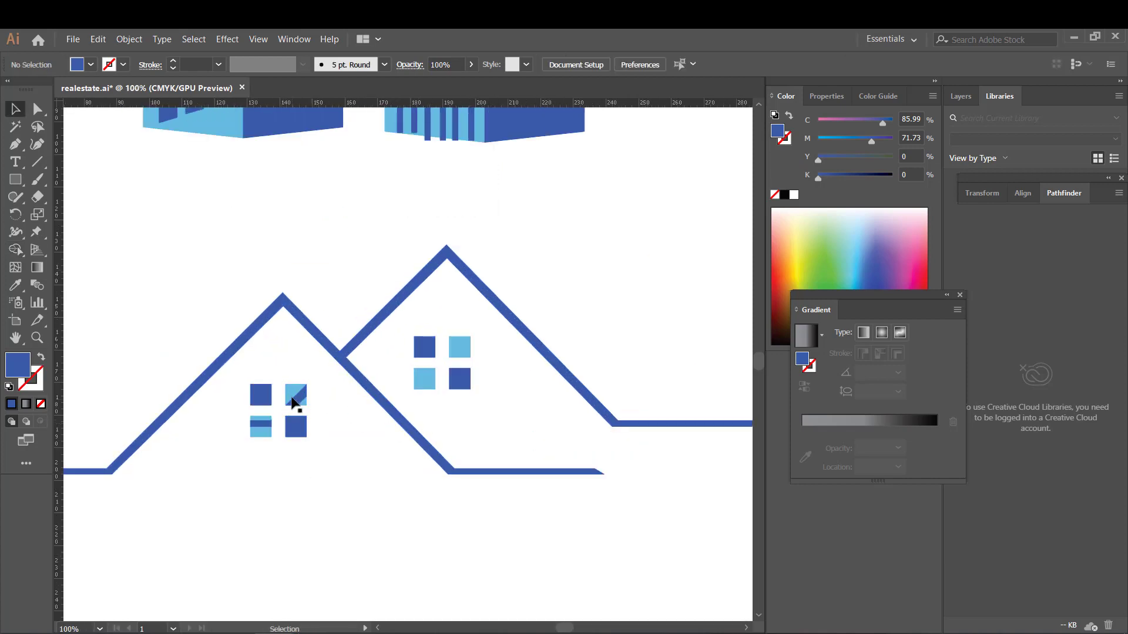
Step: Delete the stray dark triangle and sliver inside the window squares
{"action": "left_click", "coordinate": [296, 403]}
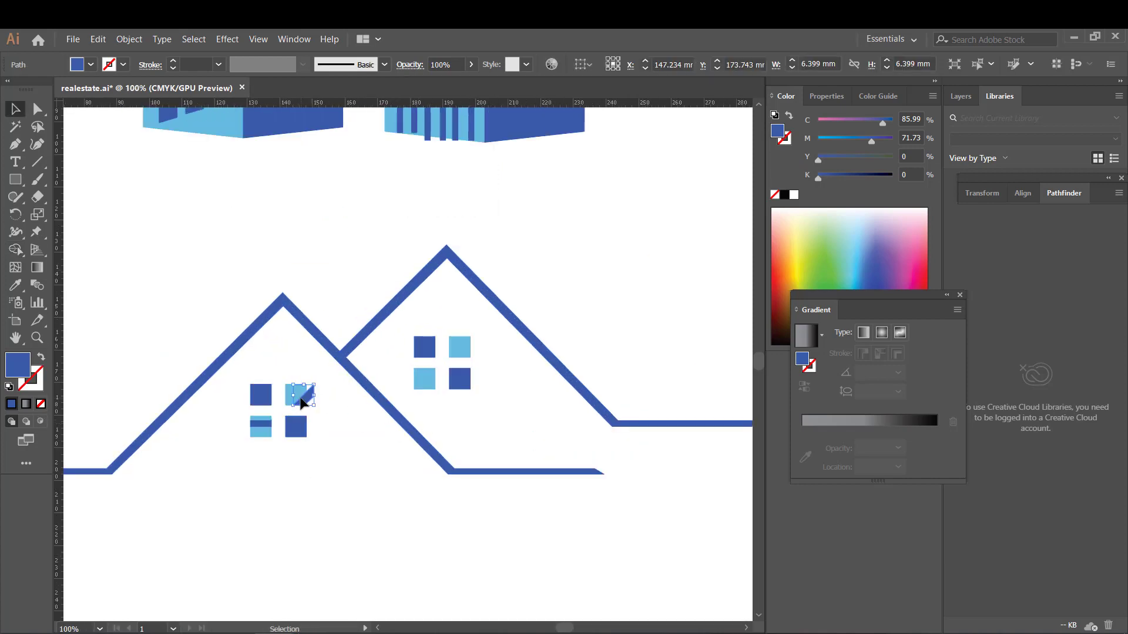
{"action": "key", "text": "Delete"}
{"action": "left_click", "coordinate": [260, 423]}
{"action": "key", "text": "Delete"}
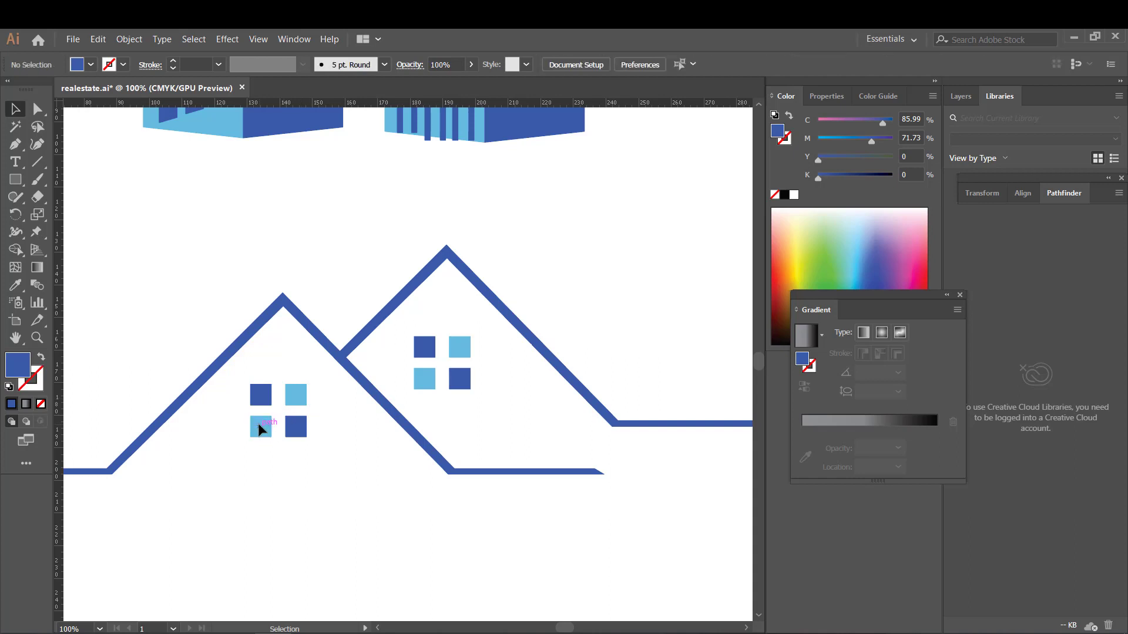
{"action": "key", "text": "ctrl+minus"}
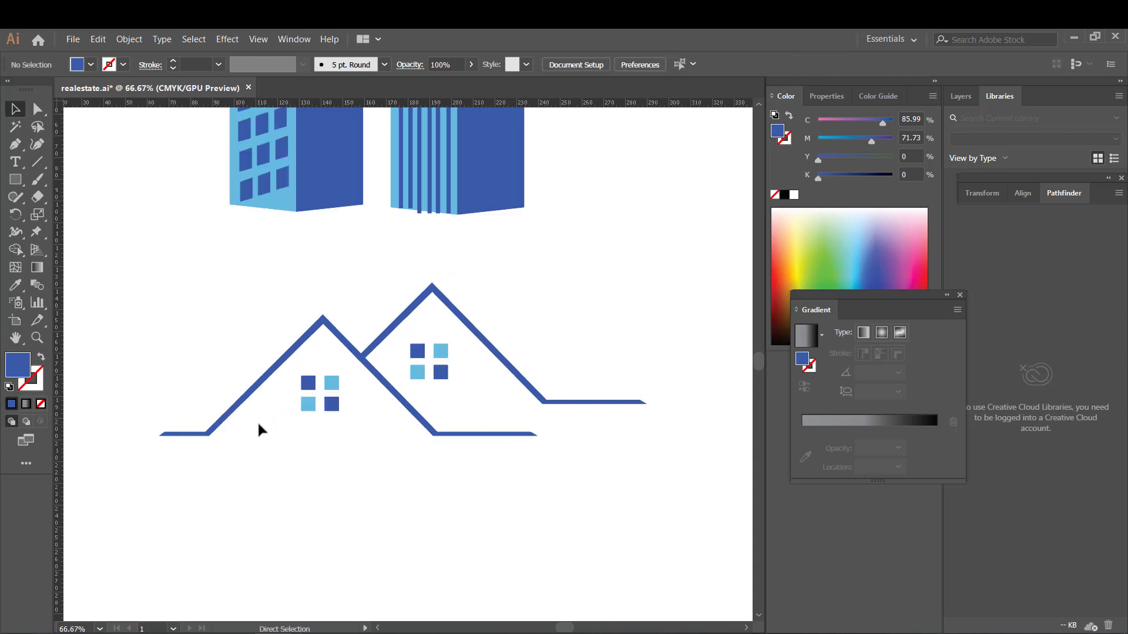
{"action": "left_click_drag", "start_coordinate": [755, 369], "coordinate": [757, 367]}
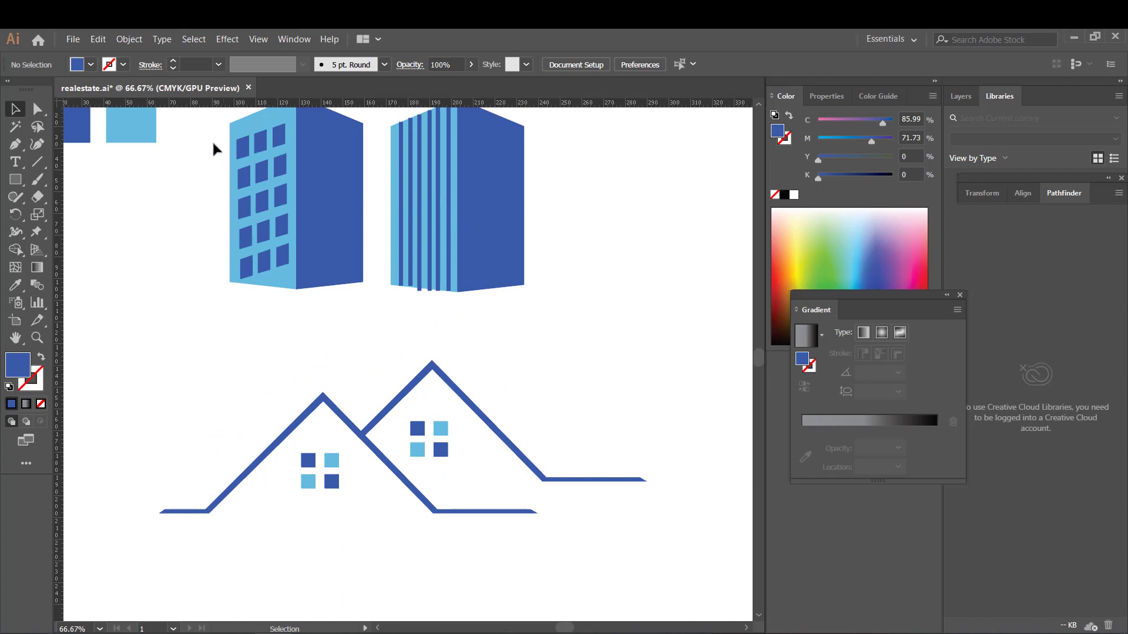
Step: Paste a third building and shrink all three buildings together
{"action": "left_click", "coordinate": [344, 253]}
{"action": "left_click", "coordinate": [622, 259]}
{"action": "key", "text": "ctrl+v"}
{"action": "left_click_drag", "start_coordinate": [441, 360], "coordinate": [647, 203]}
{"action": "scroll", "coordinate": [759, 362], "scroll_direction": "up", "scroll_amount": 2}
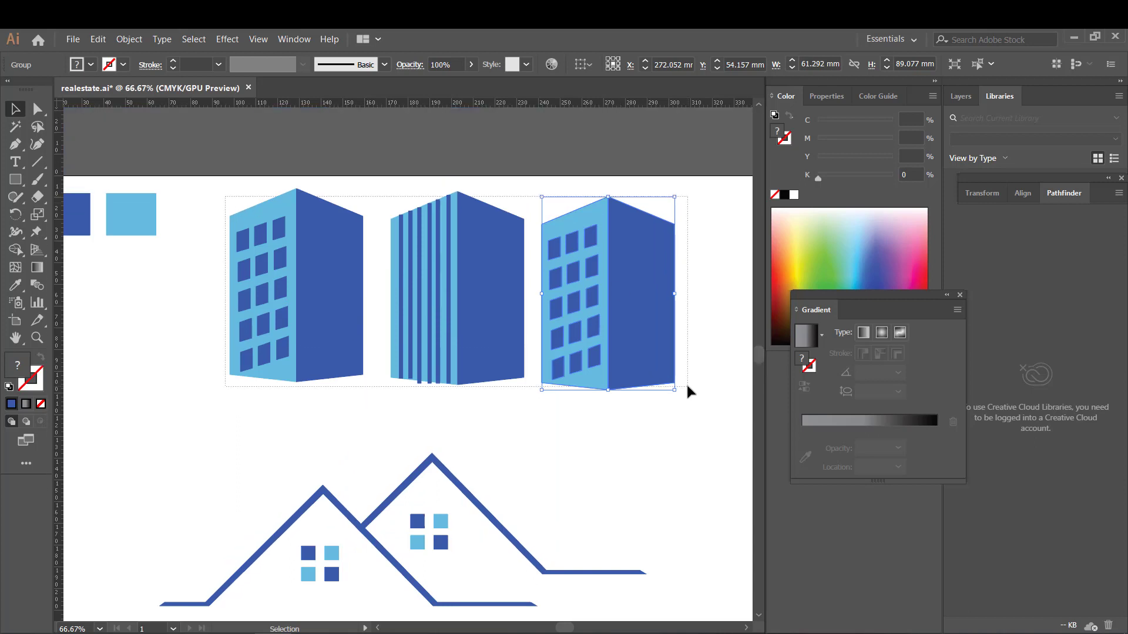
{"action": "mouse_move", "coordinate": [674, 389]}
{"action": "left_mouse_down"}
{"action": "mouse_move", "coordinate": [442, 274]}
{"action": "mouse_move", "coordinate": [473, 305]}
{"action": "left_mouse_up"}
Step: Move the left building onto the left roof, place the middle one behind it, bring the left forward
{"action": "key", "text": "ctrl+plus"}
{"action": "left_click_drag", "start_coordinate": [316, 280], "coordinate": [368, 408]}
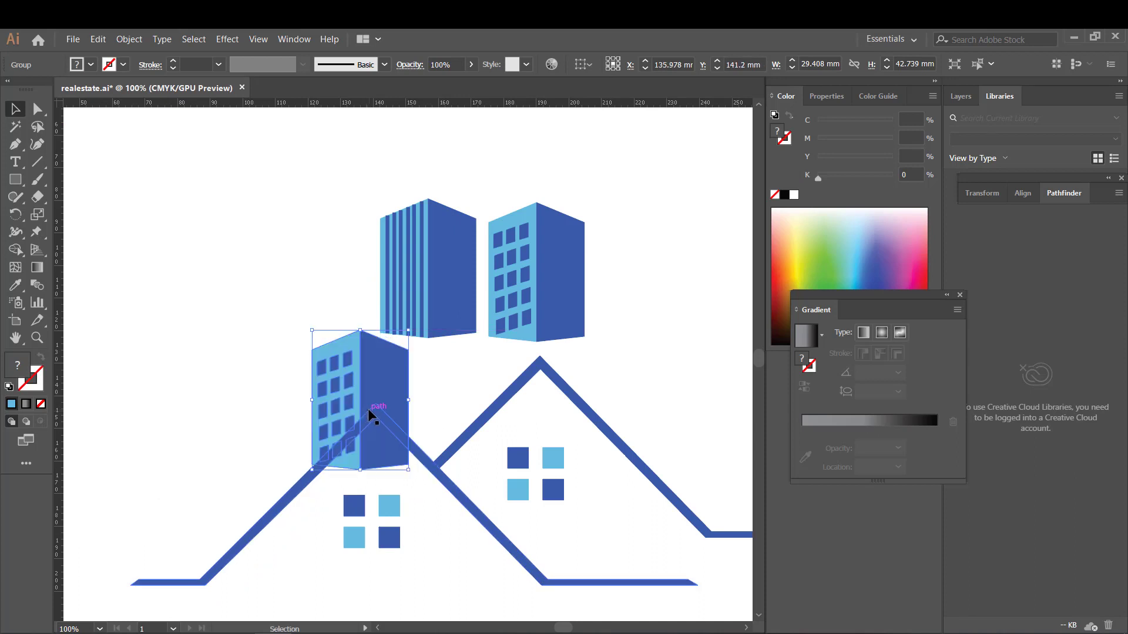
{"action": "left_click", "coordinate": [457, 396]}
{"action": "mouse_move", "coordinate": [351, 181]}
{"action": "left_mouse_down"}
{"action": "mouse_move", "coordinate": [439, 246]}
{"action": "mouse_move", "coordinate": [605, 252]}
{"action": "left_mouse_up"}
{"action": "left_click", "coordinate": [454, 244]}
{"action": "mouse_move", "coordinate": [458, 266]}
{"action": "left_mouse_down"}
{"action": "mouse_move", "coordinate": [482, 289]}
{"action": "mouse_move", "coordinate": [467, 353]}
{"action": "left_mouse_up"}
{"action": "left_click_drag", "start_coordinate": [486, 284], "coordinate": [501, 259]}
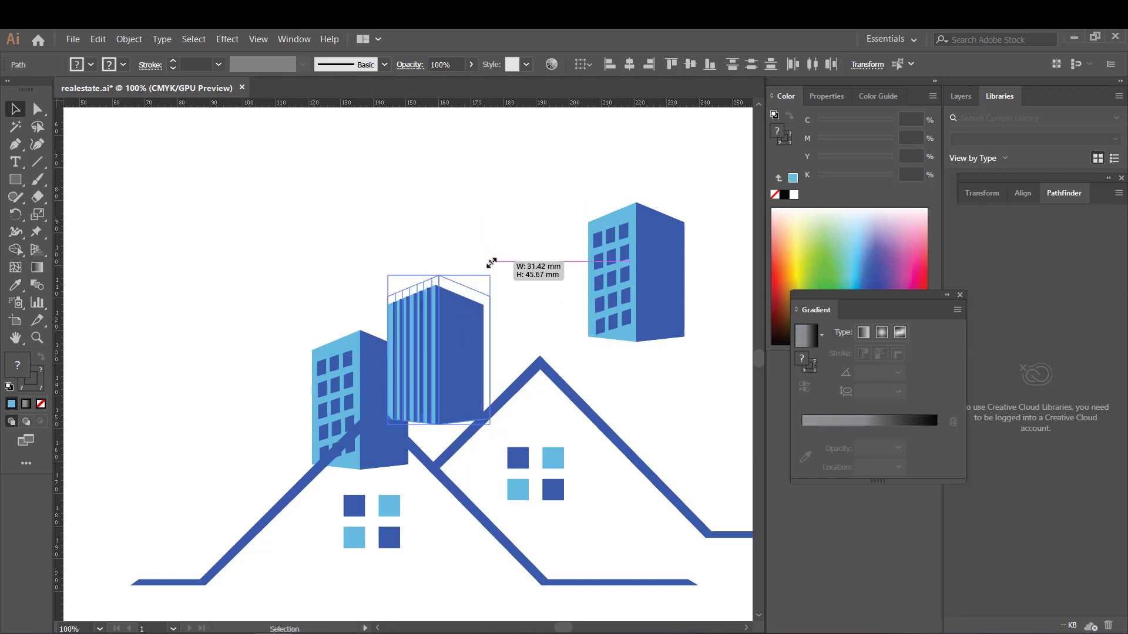
{"action": "left_click_drag", "start_coordinate": [443, 345], "coordinate": [435, 373]}
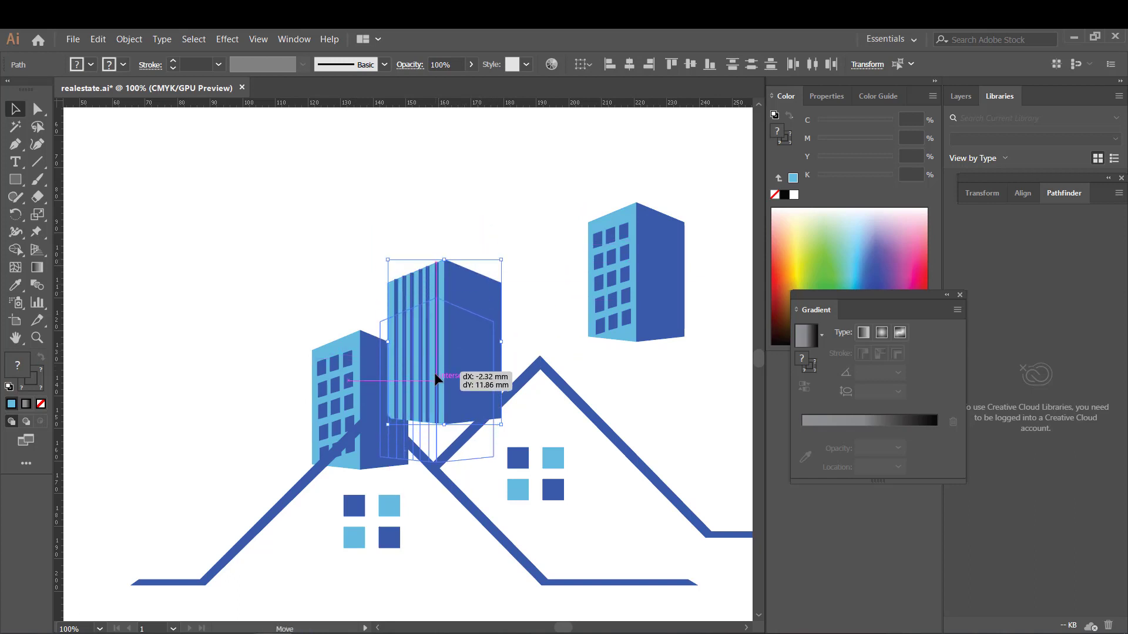
{"action": "right_click", "coordinate": [369, 368]}
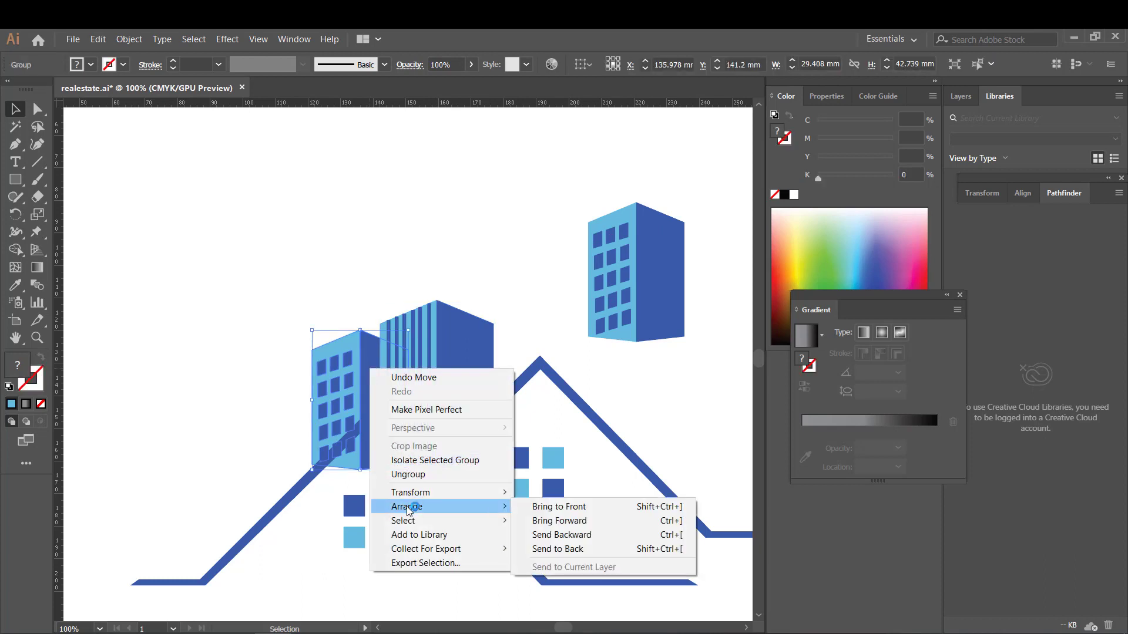
{"action": "left_click", "coordinate": [534, 508]}
{"action": "left_click", "coordinate": [470, 241]}
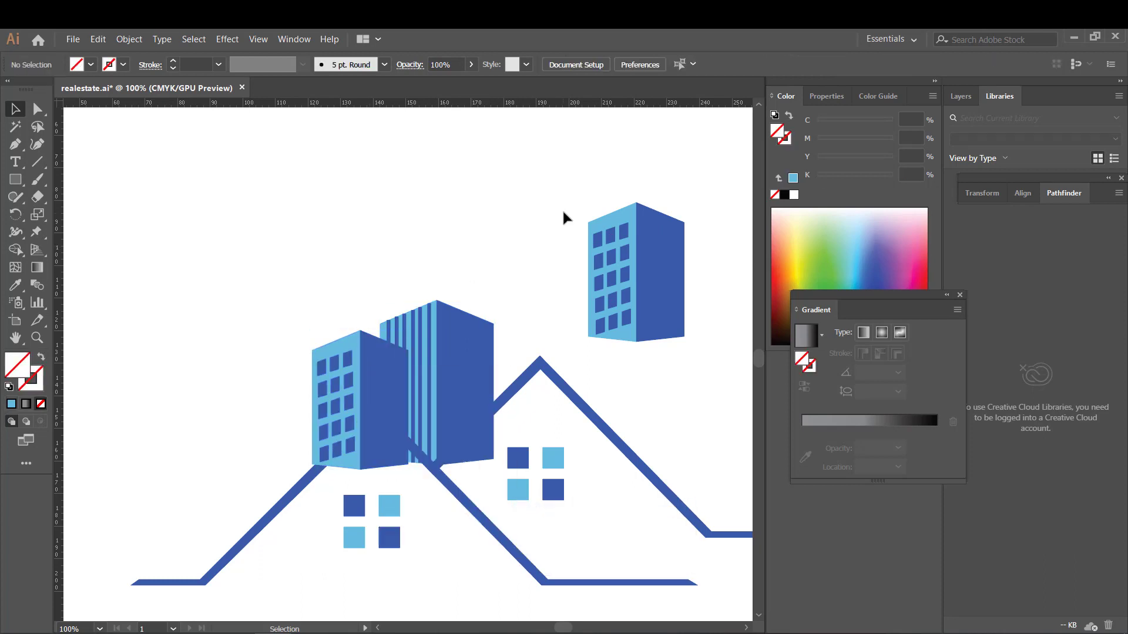
Step: Move and enlarge the right building beside the middle one, fixing stacking and nudging it into place
{"action": "left_click_drag", "start_coordinate": [564, 207], "coordinate": [707, 327]}
{"action": "left_click_drag", "start_coordinate": [640, 288], "coordinate": [517, 361]}
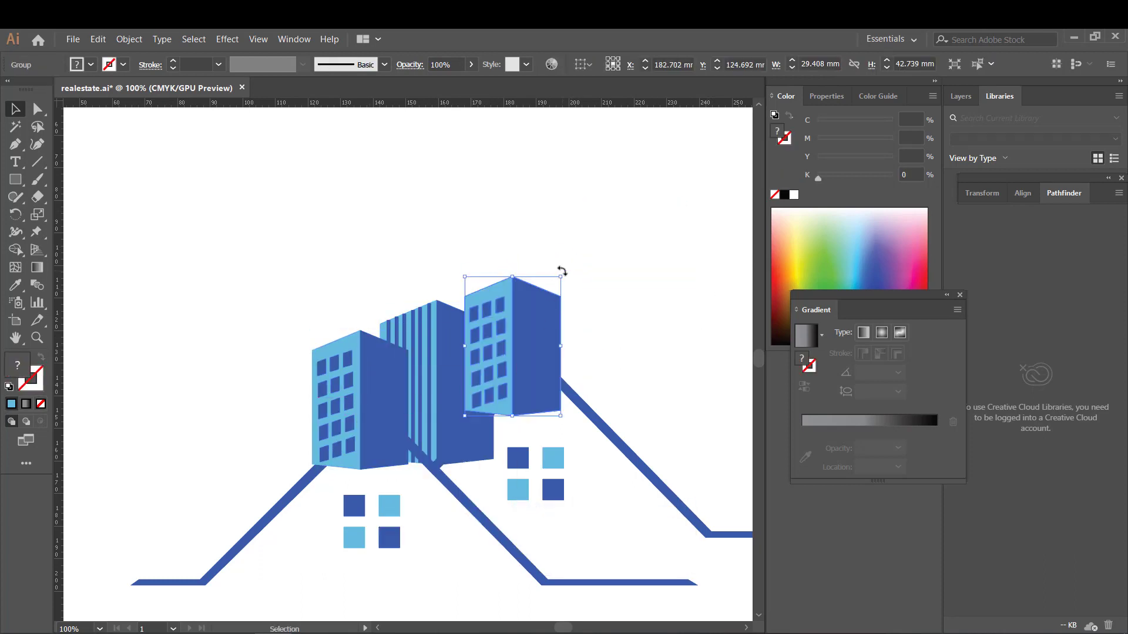
{"action": "mouse_move", "coordinate": [560, 277]}
{"action": "left_mouse_down"}
{"action": "mouse_move", "coordinate": [578, 250]}
{"action": "mouse_move", "coordinate": [542, 283]}
{"action": "left_mouse_up"}
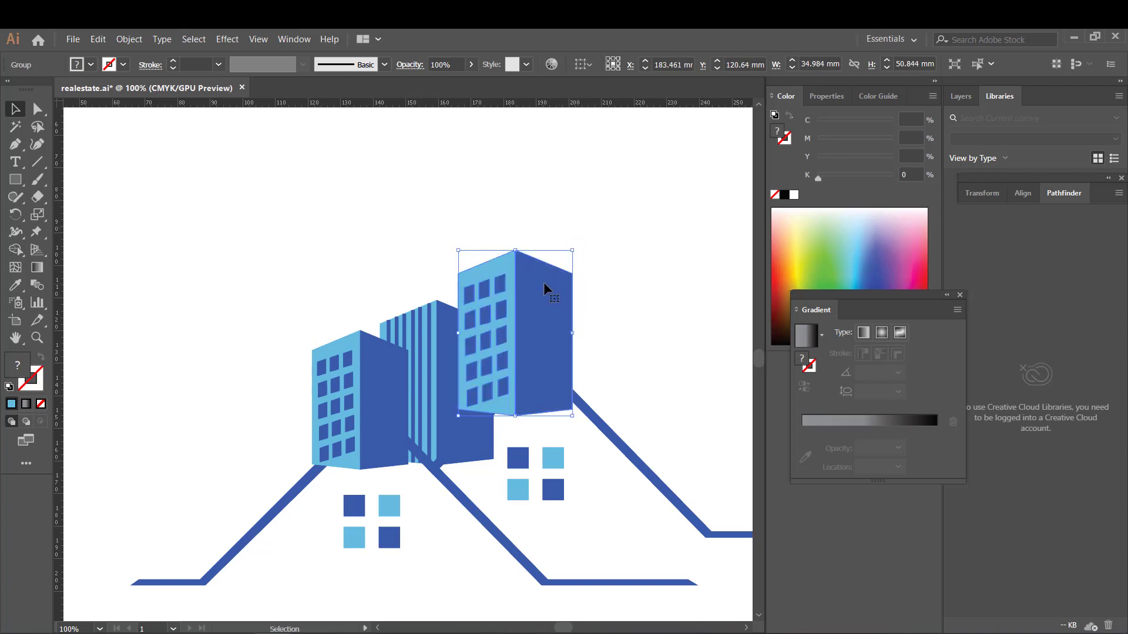
{"action": "left_click", "coordinate": [449, 323]}
{"action": "right_click", "coordinate": [449, 322]}
{"action": "left_click", "coordinate": [652, 521]}
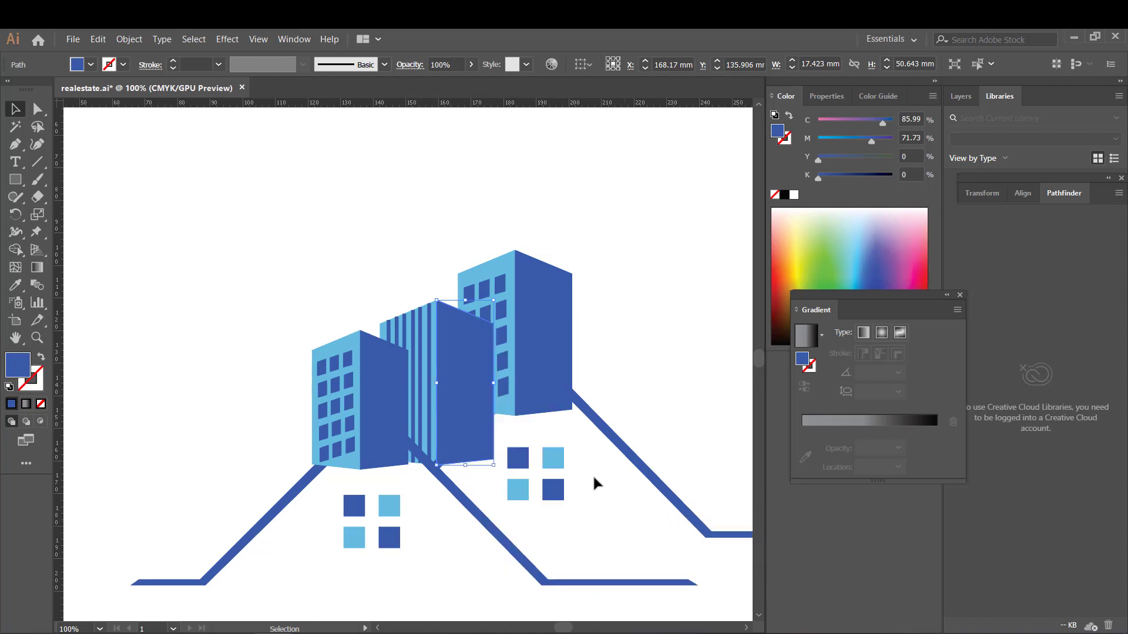
{"action": "left_click", "coordinate": [525, 366]}
{"action": "key", "text": "Right"}
{"action": "key", "text": "Right"}
{"action": "key", "text": "Right"}
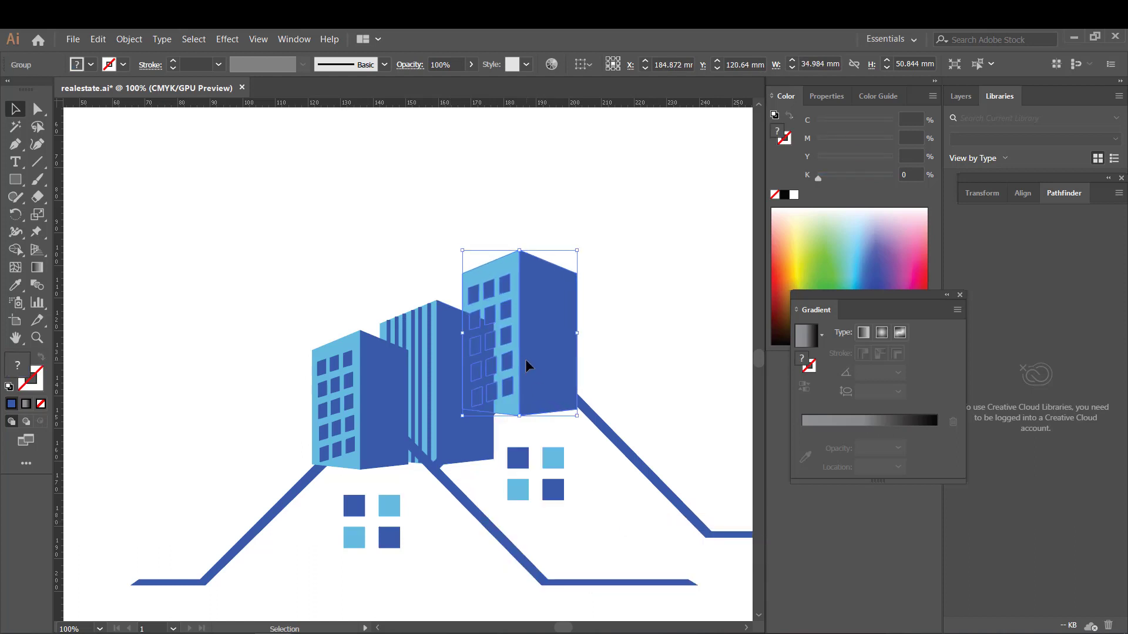
{"action": "key", "text": "Left"}
{"action": "key", "text": "Left"}
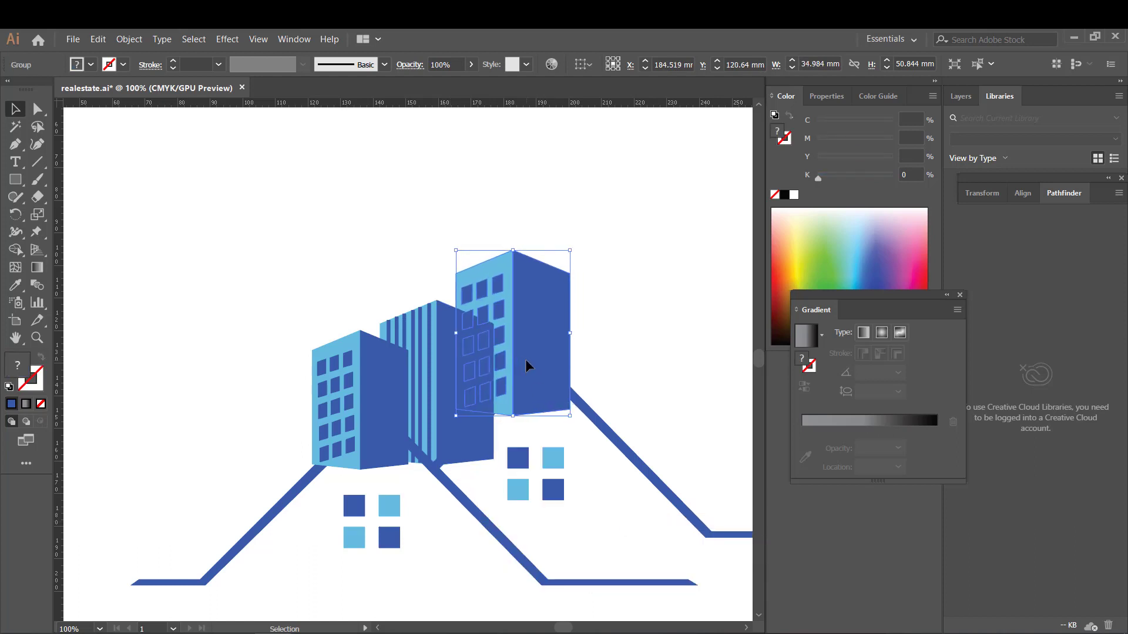
{"action": "key", "text": "Left"}
{"action": "key", "text": "Left"}
{"action": "scroll", "coordinate": [760, 362], "scroll_direction": "down", "scroll_amount": 3}
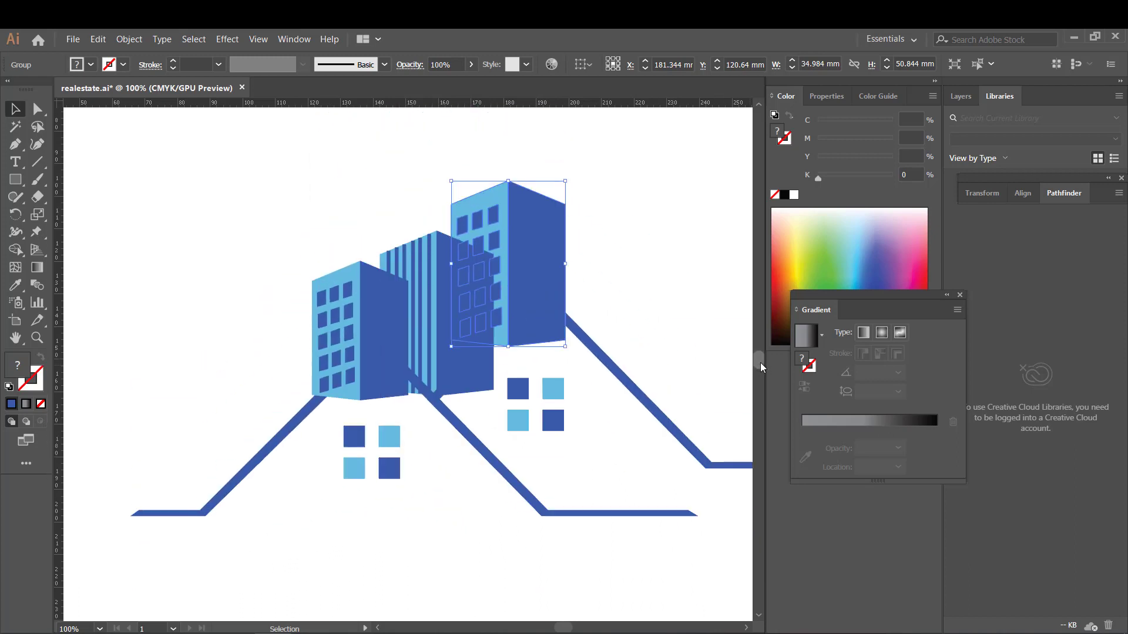
Step: Bring the roof outlines in front of the buildings
{"action": "mouse_move", "coordinate": [249, 433]}
{"action": "left_mouse_down"}
{"action": "mouse_move", "coordinate": [496, 478]}
{"action": "mouse_move", "coordinate": [730, 453]}
{"action": "left_mouse_up"}
{"action": "right_click", "coordinate": [730, 453]}
{"action": "mouse_move", "coordinate": [767, 383]}
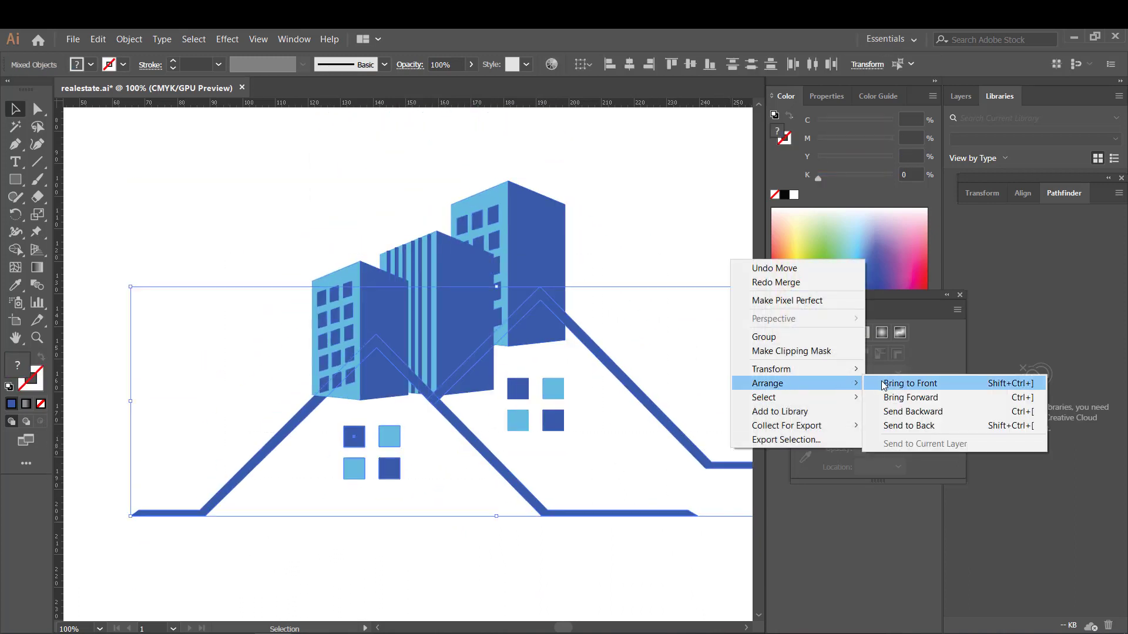
{"action": "left_click", "coordinate": [910, 383]}
Step: With Shape Builder, merge the roof segments and erase the building areas inside the roofs
{"action": "left_click", "coordinate": [658, 237]}
{"action": "mouse_move", "coordinate": [254, 230]}
{"action": "left_mouse_down"}
{"action": "mouse_move", "coordinate": [598, 453]}
{"action": "mouse_move", "coordinate": [648, 520]}
{"action": "left_mouse_up"}
{"action": "left_click", "coordinate": [14, 251]}
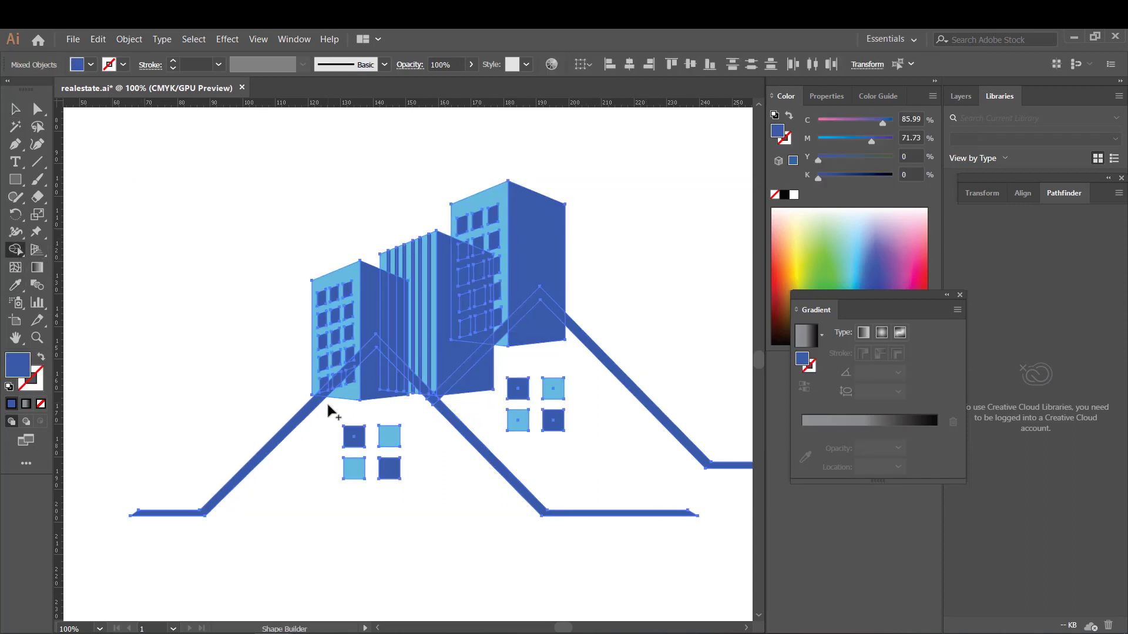
{"action": "left_click_drag", "start_coordinate": [327, 405], "coordinate": [388, 380]}
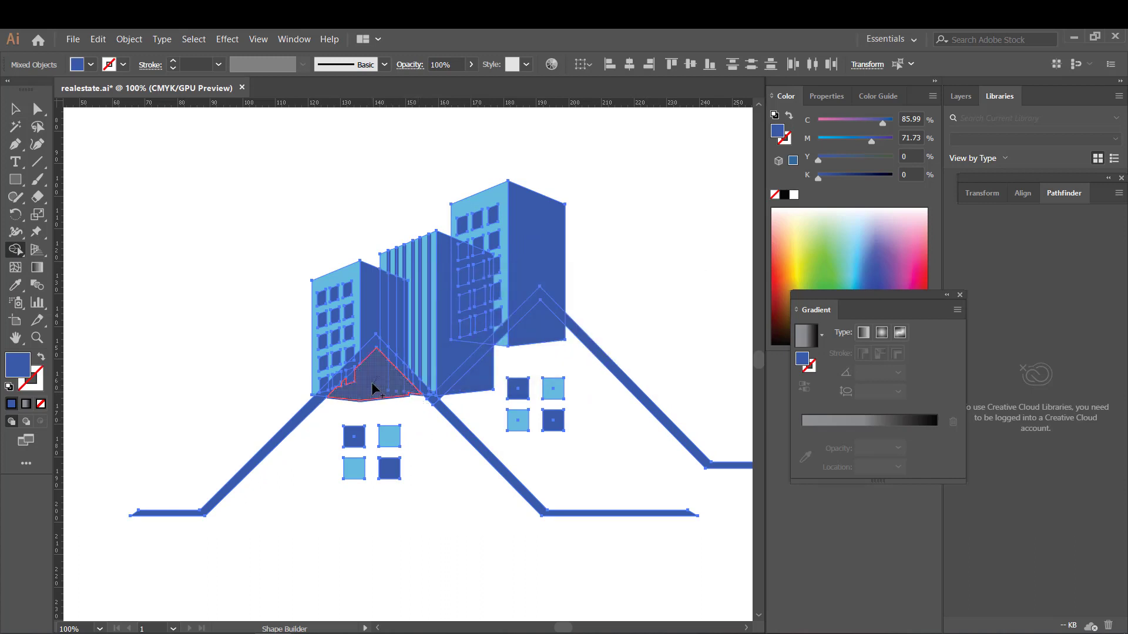
{"action": "left_click_drag", "start_coordinate": [416, 398], "coordinate": [371, 378]}
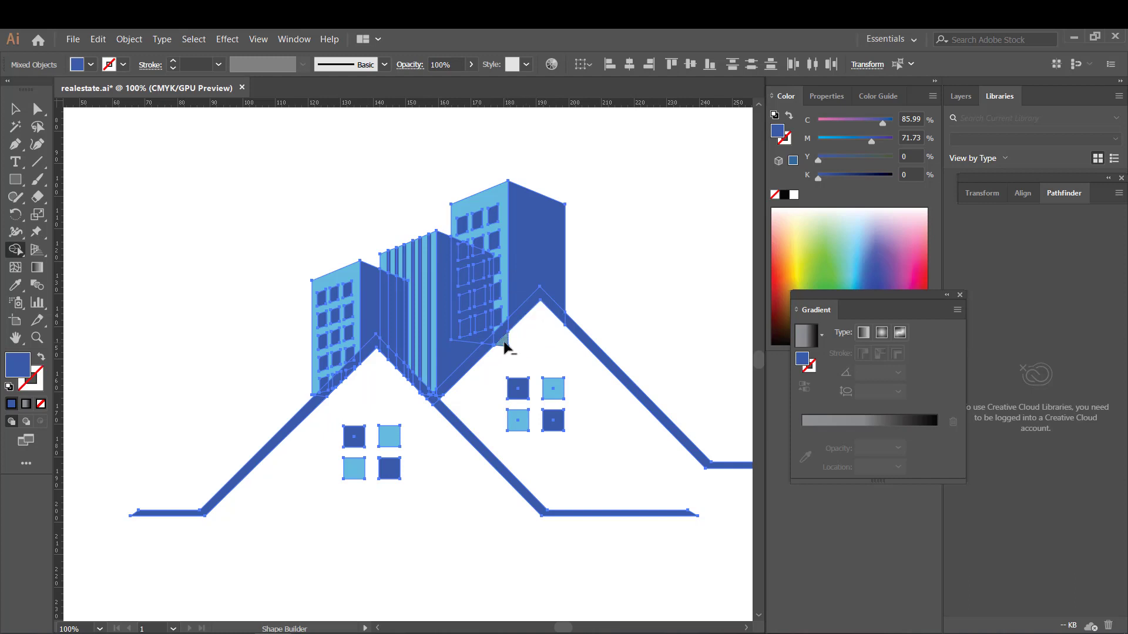
{"action": "key", "text": "ctrl+minus"}
{"action": "key", "text": "v"}
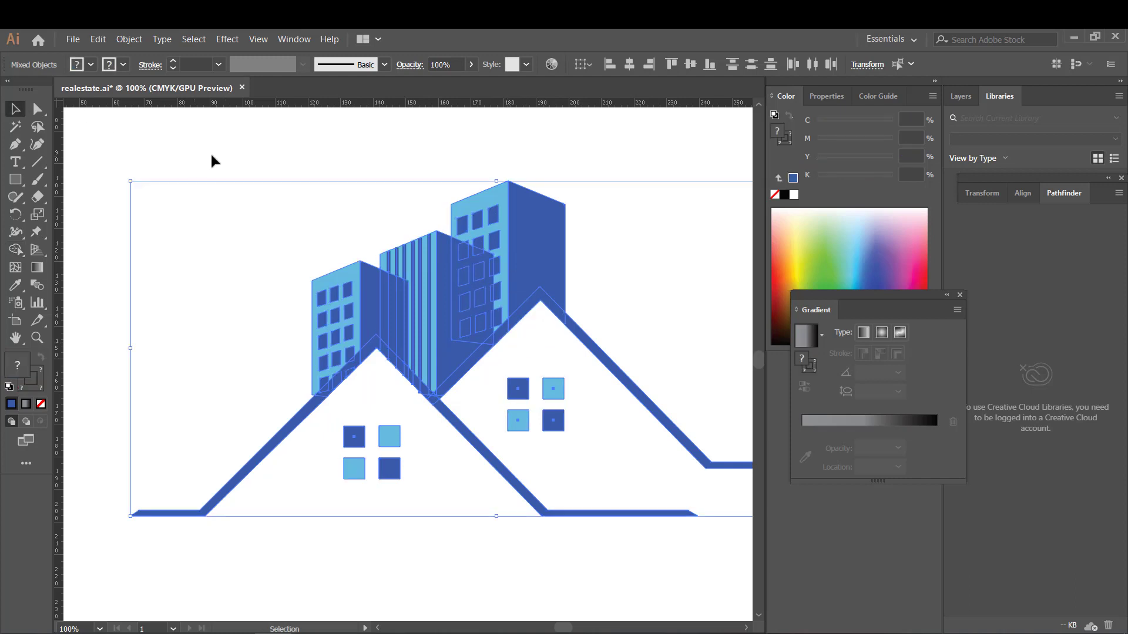
{"action": "key", "text": "ctrl+shift+a"}
Step: Draw a thin 186.72 mm bar beneath the houses and add an anchor near its right end
{"action": "key", "text": "m"}
{"action": "left_click_drag", "start_coordinate": [188, 486], "coordinate": [593, 481]}
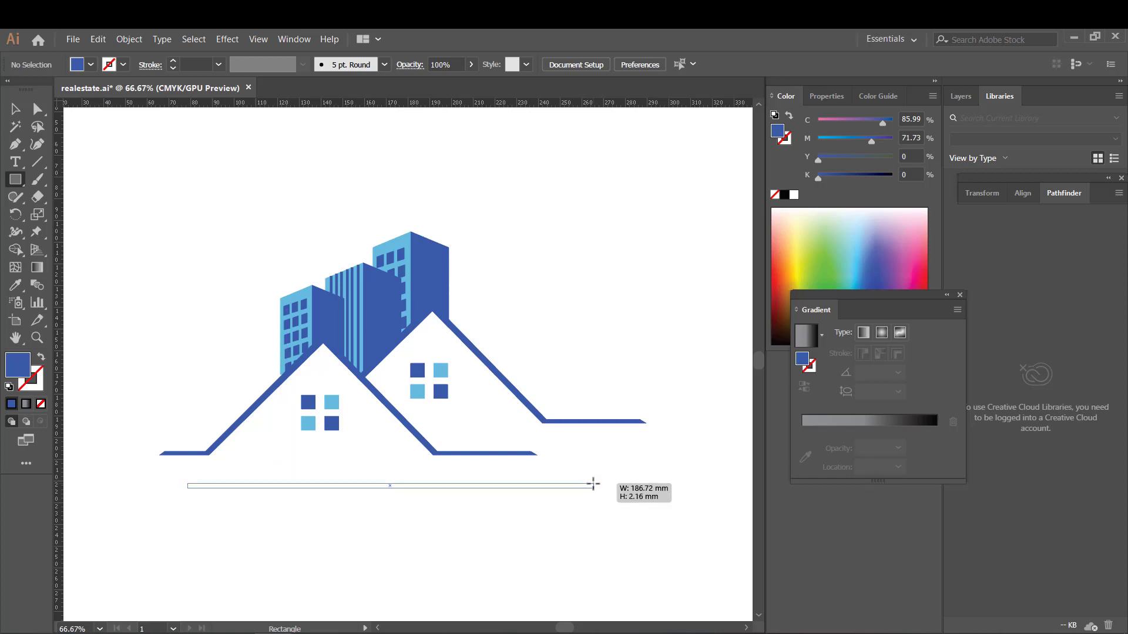
{"action": "left_click_drag", "start_coordinate": [593, 481], "coordinate": [594, 484]}
{"action": "key", "text": "shift+grave"}
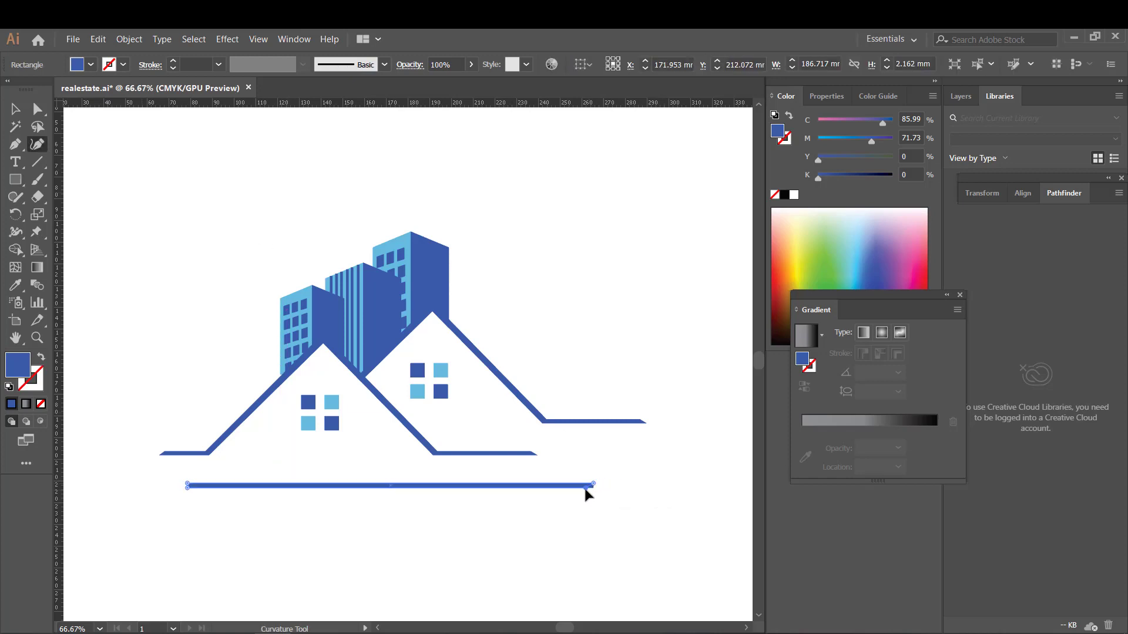
{"action": "left_click", "coordinate": [588, 487]}
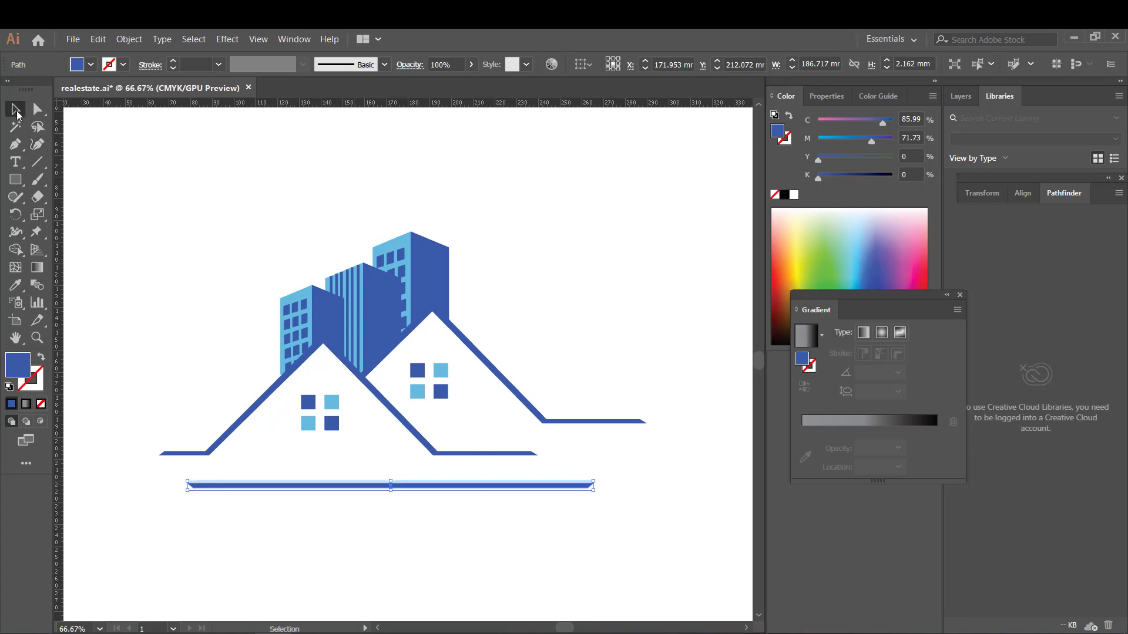
{"action": "left_click", "coordinate": [15, 161]}
Step: Type 'MODERN REAL ESTATE' below the left roof
{"action": "left_click", "coordinate": [316, 460]}
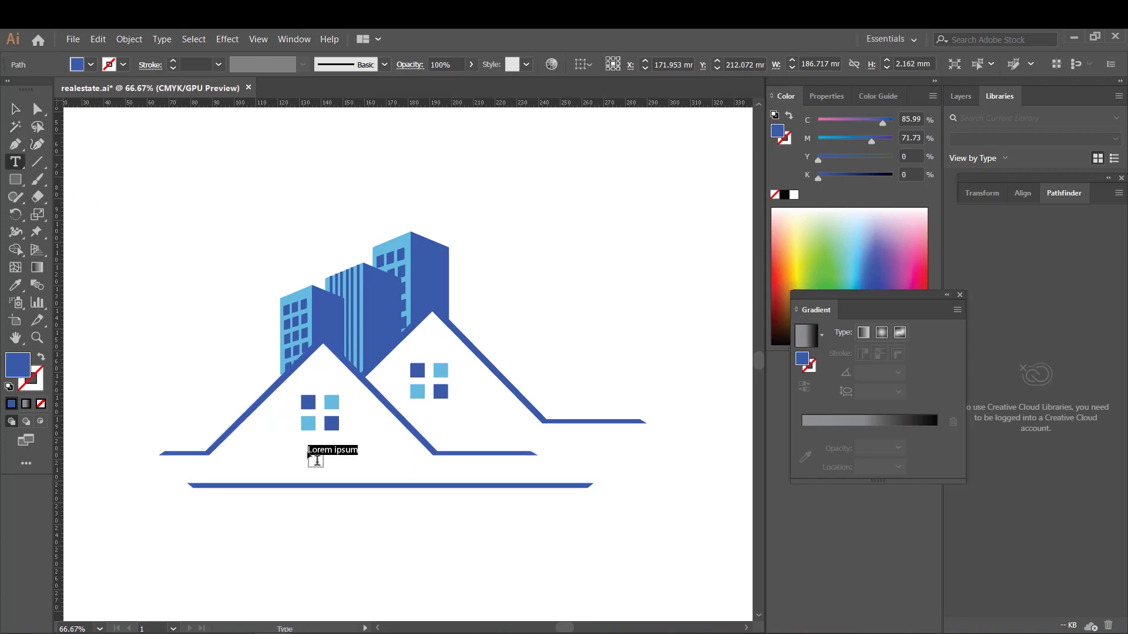
{"action": "key", "text": "BackSpace"}
{"action": "type", "text": "MODERN REAL ESTATE"}
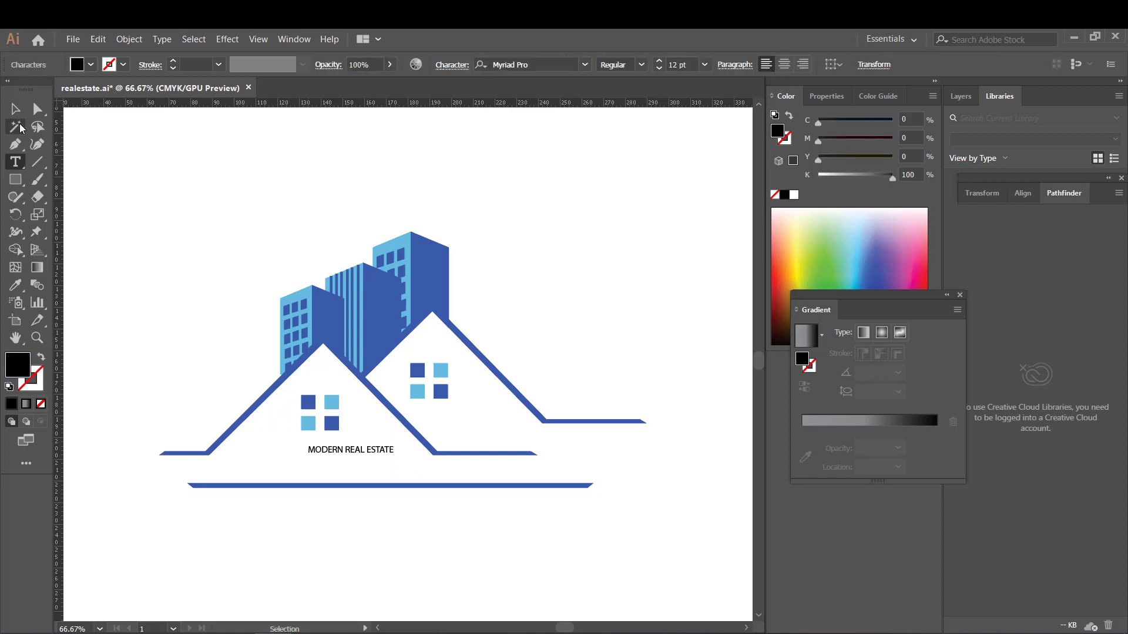
{"action": "left_click", "coordinate": [16, 110]}
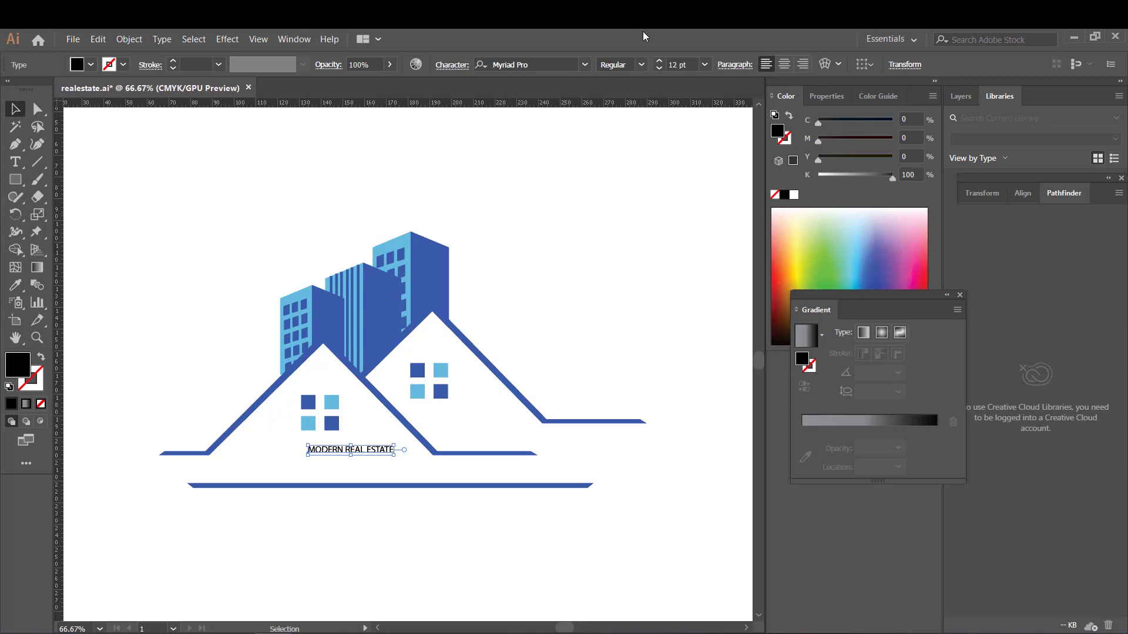
Step: Set the caption to Myriad Regular 36 pt and move it just above the bar
{"action": "left_click", "coordinate": [585, 66]}
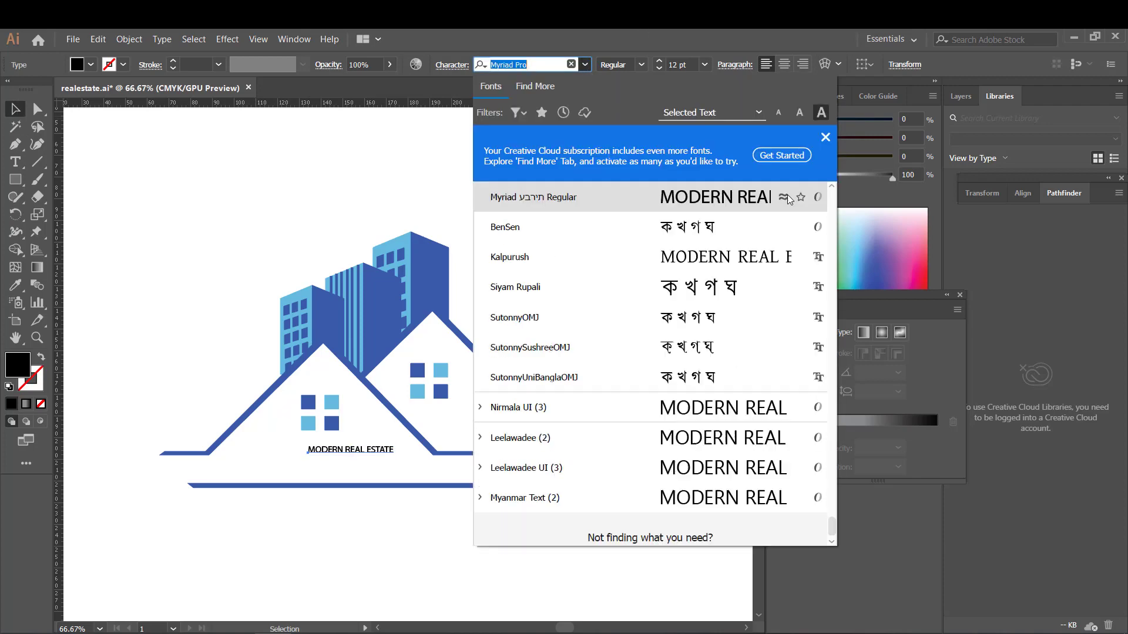
{"action": "left_click", "coordinate": [745, 205]}
{"action": "left_click", "coordinate": [704, 67]}
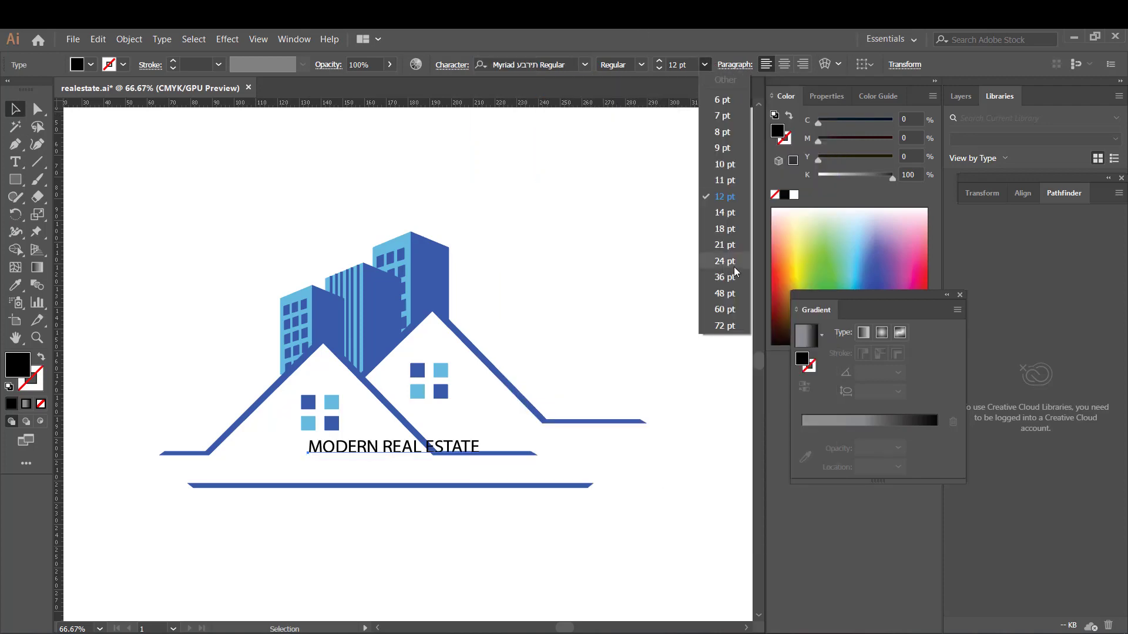
{"action": "left_click", "coordinate": [719, 288]}
{"action": "left_click_drag", "start_coordinate": [444, 450], "coordinate": [372, 507]}
Step: Colour the caption with the buildings' dark blue using the Eyedropper
{"action": "left_click", "coordinate": [376, 485], "text": "shift"}
{"action": "left_click", "coordinate": [407, 560]}
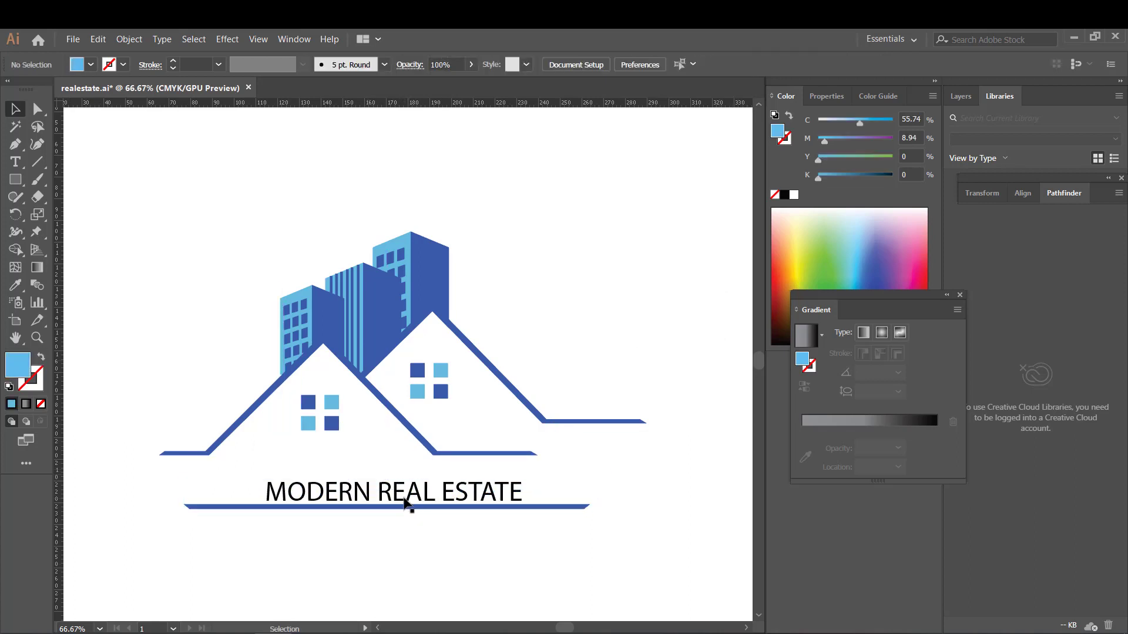
{"action": "left_click", "coordinate": [401, 494]}
{"action": "key", "text": "i"}
{"action": "left_click", "coordinate": [330, 303]}
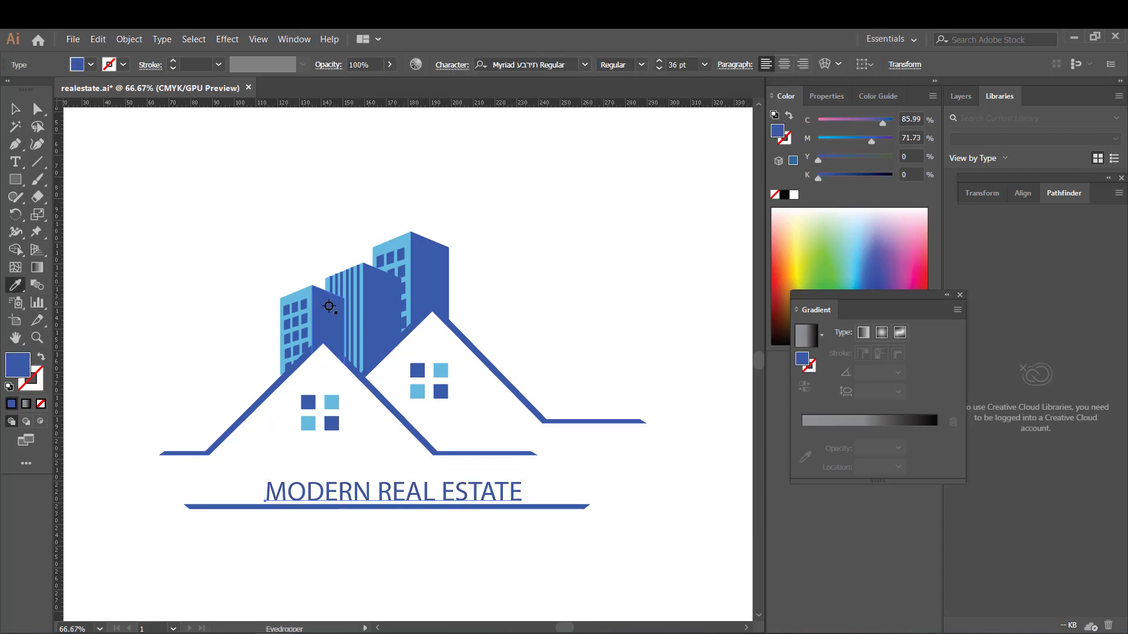
{"action": "left_click", "coordinate": [11, 112]}
Step: Colour the base bar with the windows' light blue
{"action": "left_click", "coordinate": [272, 544]}
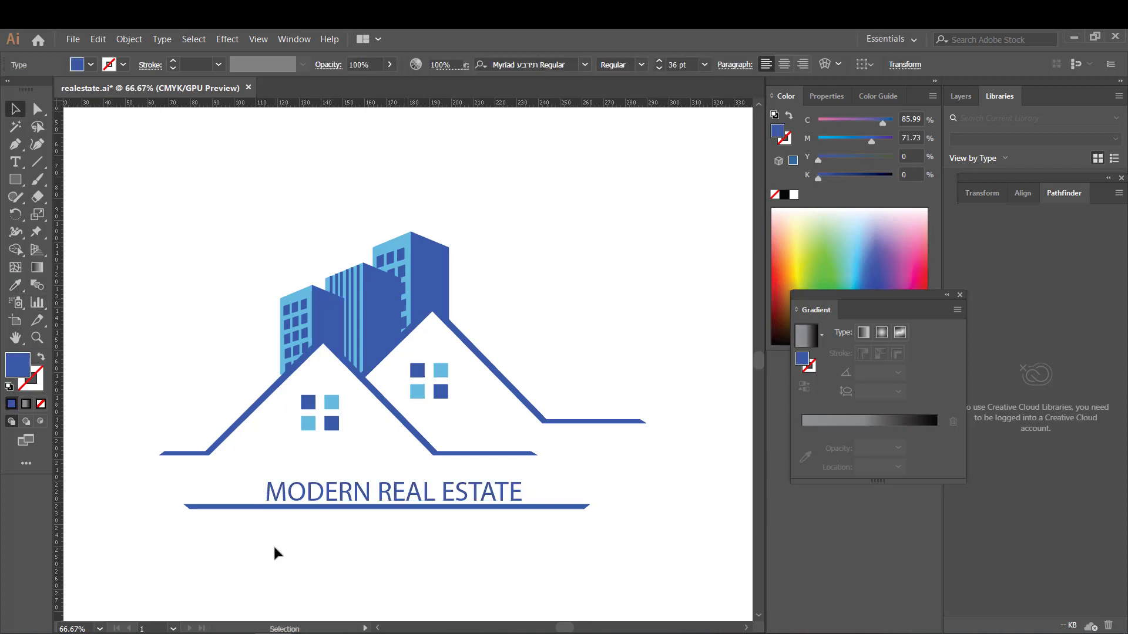
{"action": "left_click", "coordinate": [244, 507]}
{"action": "left_click", "coordinate": [14, 288]}
{"action": "left_click", "coordinate": [330, 403]}
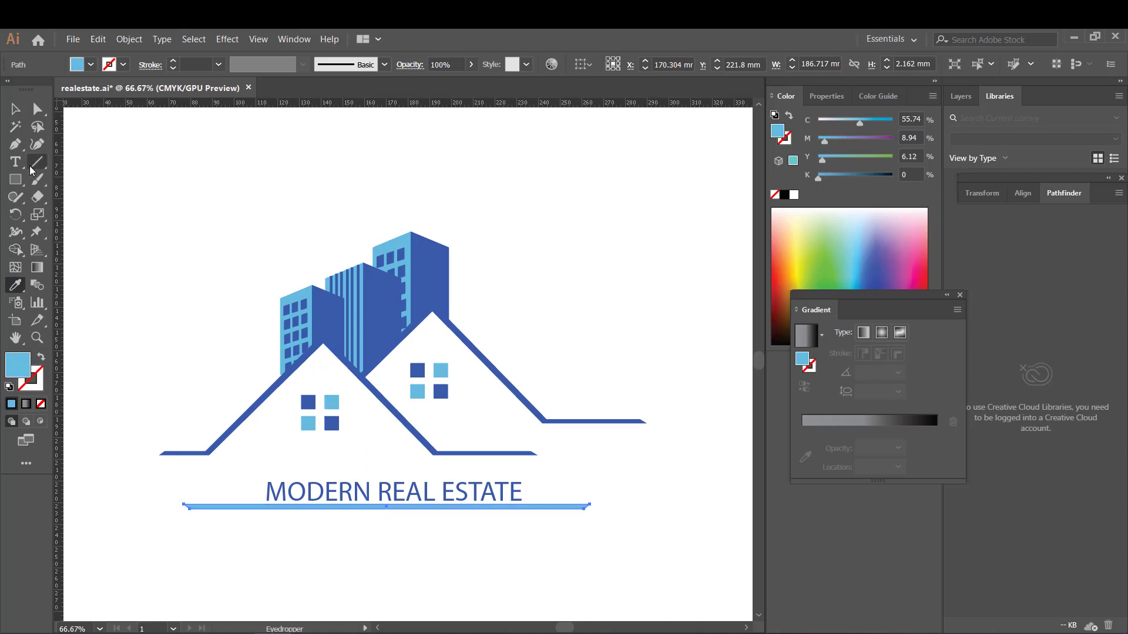
{"action": "left_click", "coordinate": [13, 109]}
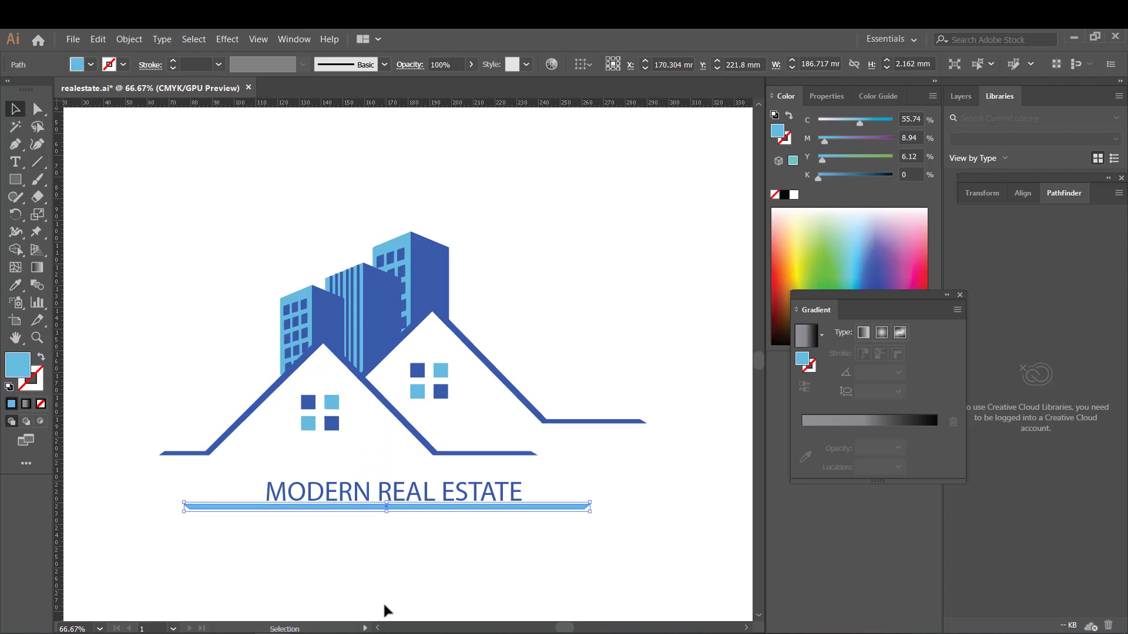
Step: Widen the bar to about 213.6 mm and centre it under the text
{"action": "left_click", "coordinate": [418, 513]}
{"action": "mouse_move", "coordinate": [411, 494]}
{"action": "left_mouse_down"}
{"action": "mouse_move", "coordinate": [415, 481]}
{"action": "mouse_move", "coordinate": [419, 506]}
{"action": "left_mouse_up"}
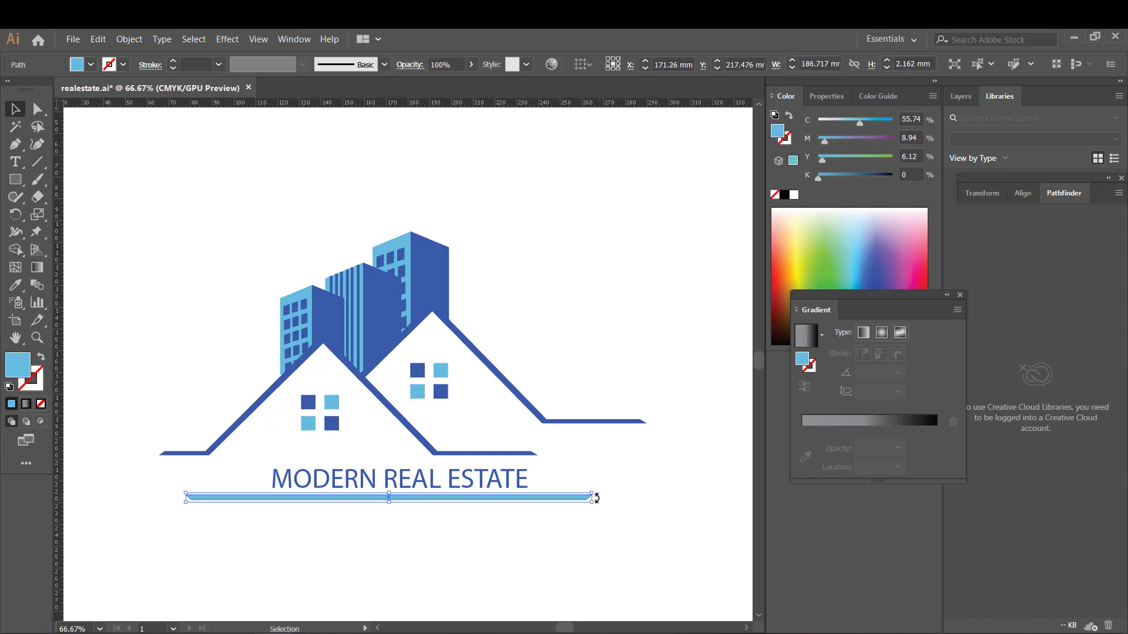
{"action": "left_click_drag", "start_coordinate": [592, 501], "coordinate": [650, 502]}
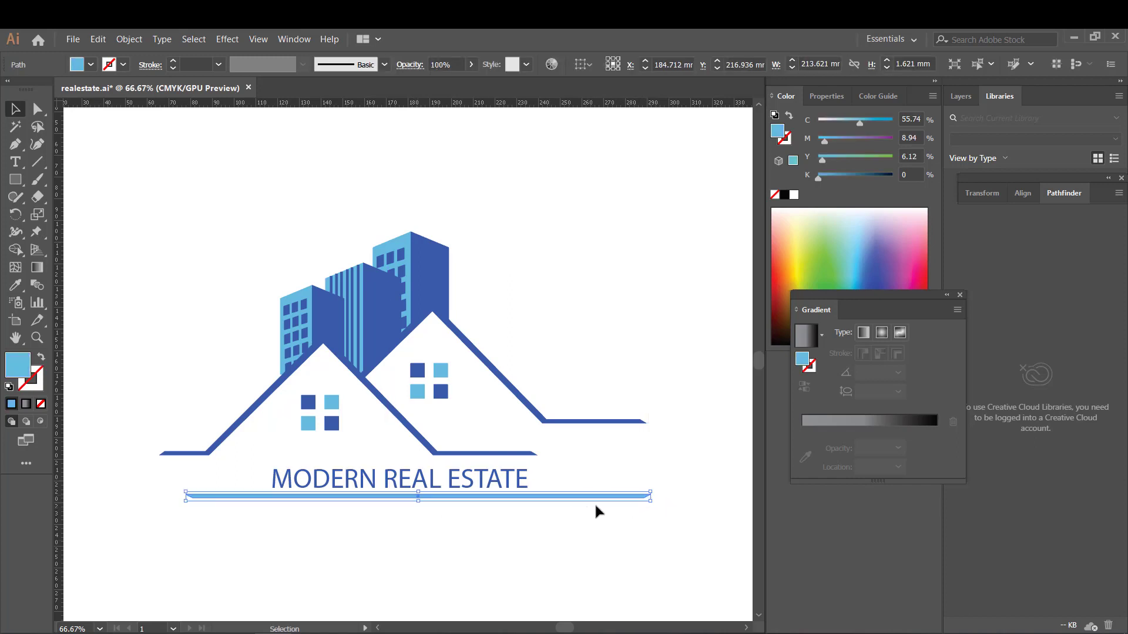
{"action": "left_click_drag", "start_coordinate": [504, 499], "coordinate": [490, 501]}
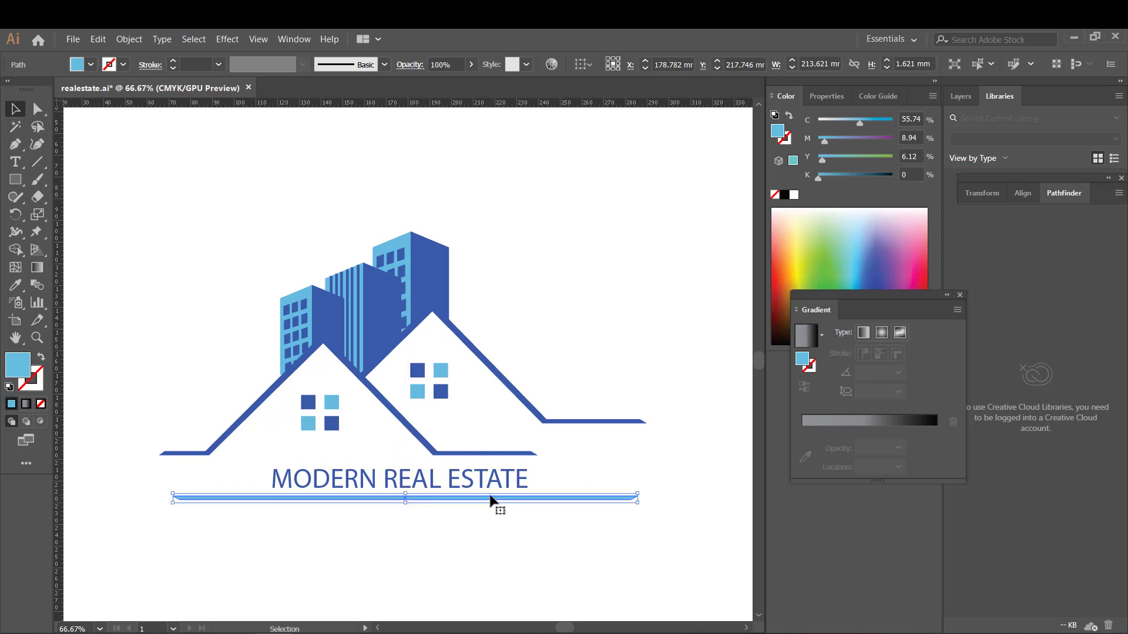
{"action": "left_click", "coordinate": [492, 541]}
Step: Select the whole logo, move it higher on the artboard, then zoom back in on it
{"action": "key", "text": "ctrl+minus"}
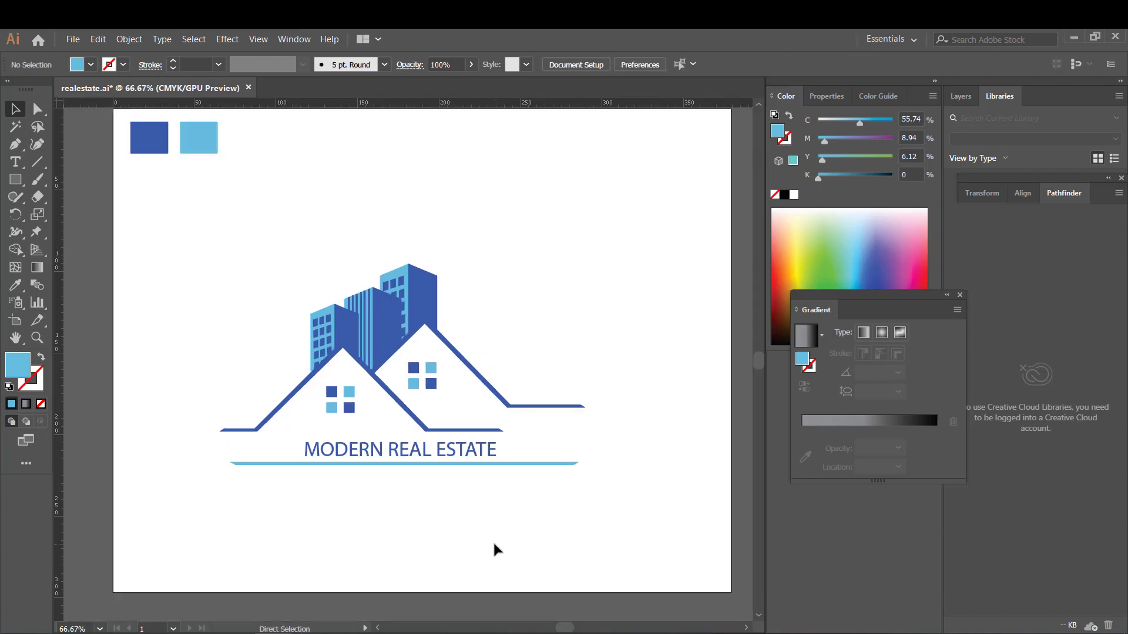
{"action": "left_click_drag", "start_coordinate": [257, 285], "coordinate": [604, 558]}
{"action": "left_click_drag", "start_coordinate": [465, 372], "coordinate": [487, 263]}
{"action": "left_click", "coordinate": [507, 436]}
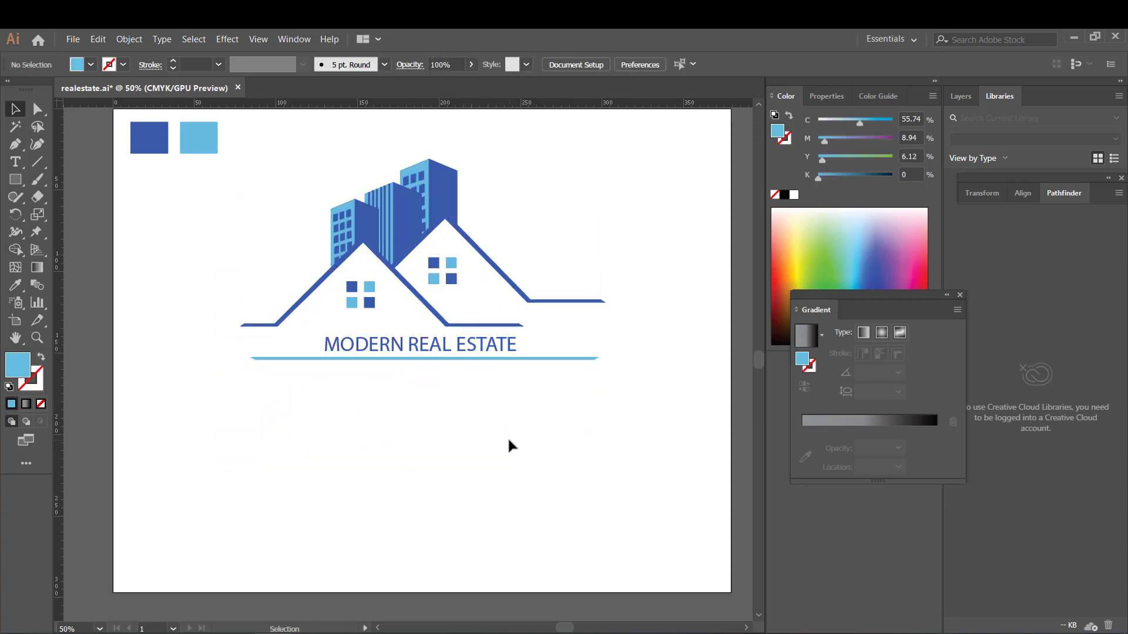
{"action": "key", "text": "ctrl+plus"}
{"action": "scroll", "coordinate": [760, 361], "scroll_direction": "up", "scroll_amount": 3}
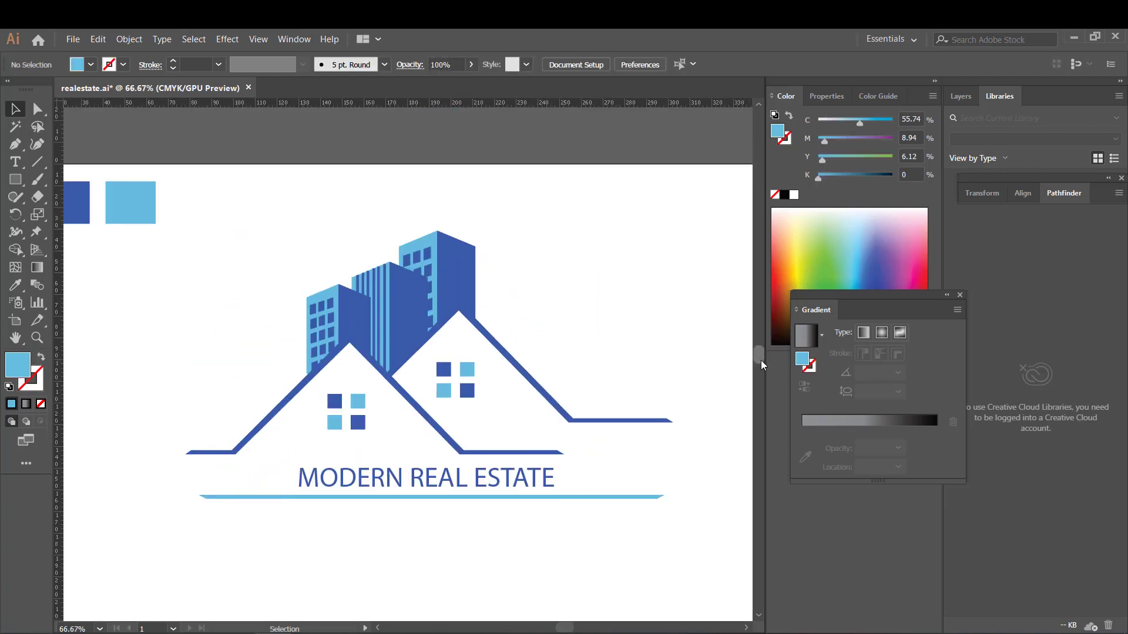
{"action": "scroll", "coordinate": [760, 362], "scroll_direction": "down", "scroll_amount": 3}
{"action": "scroll", "coordinate": [760, 365], "scroll_direction": "up", "scroll_amount": 2}
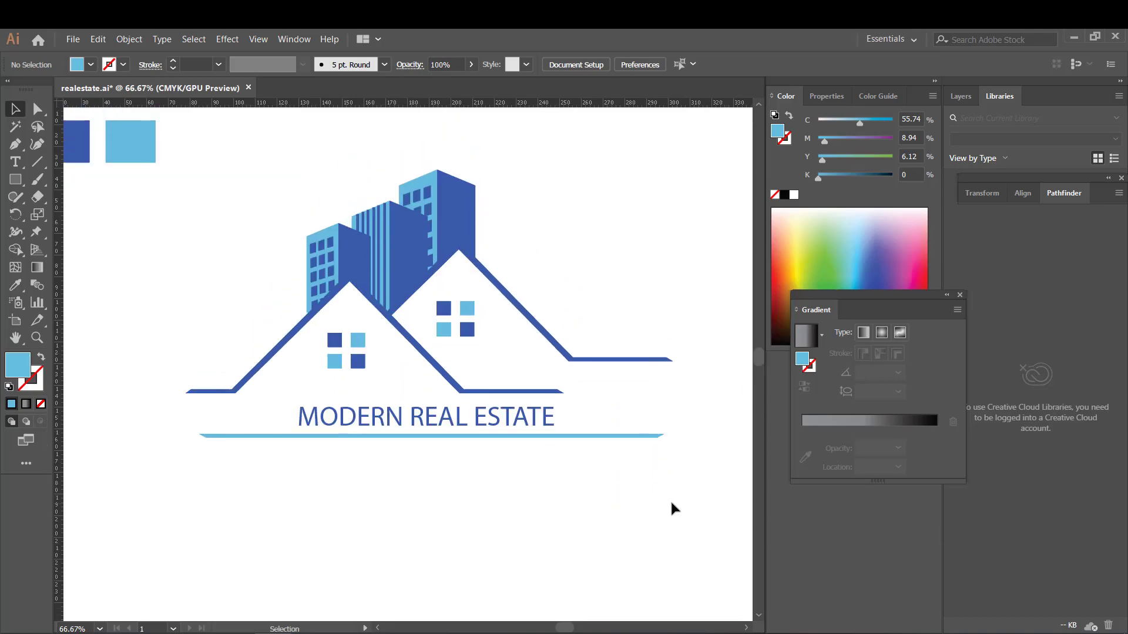